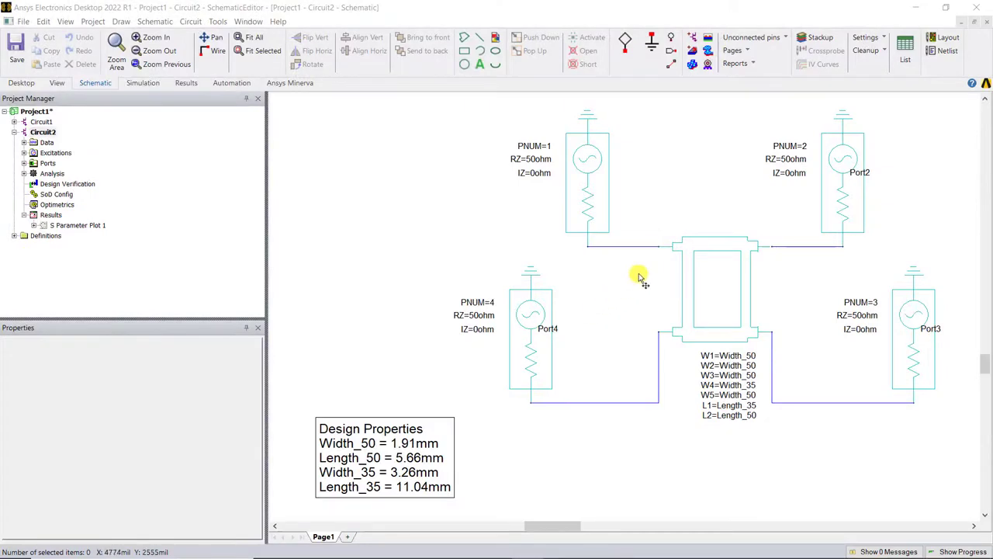
Open the layout of Circuit2 and copy all of its geometry to a new HFSS 3D Layout design.
left_click(940, 39)
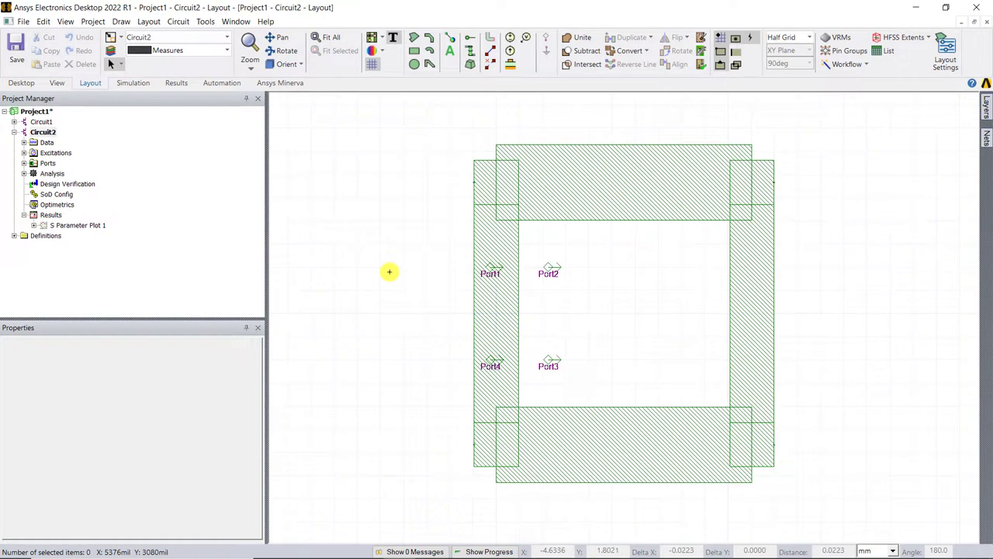
key("ctrl+a")
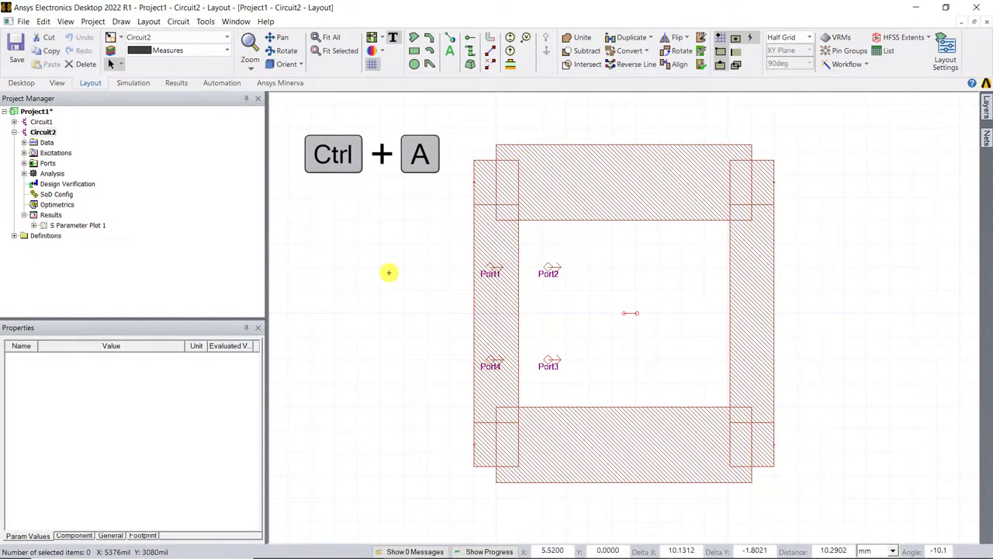
left_click(43, 21)
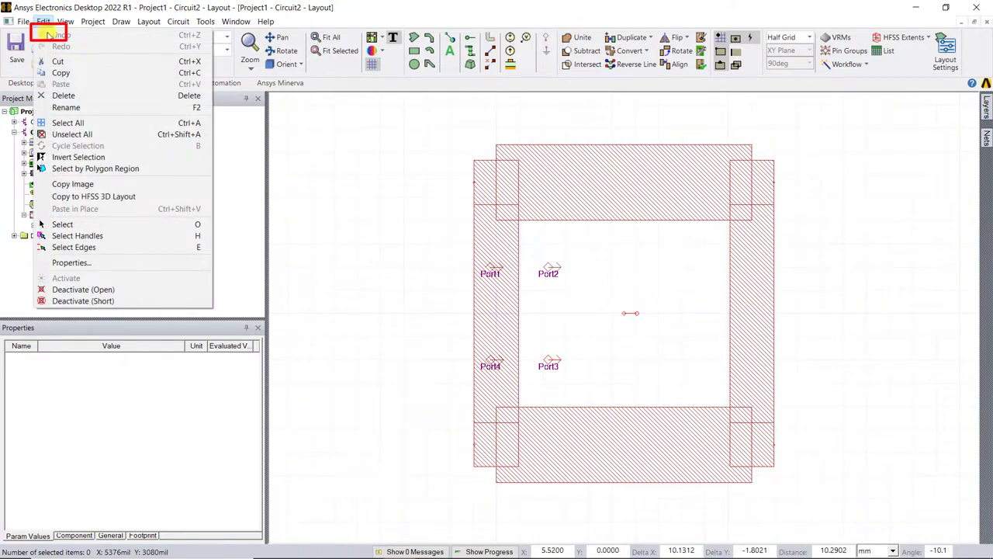
left_click(85, 199)
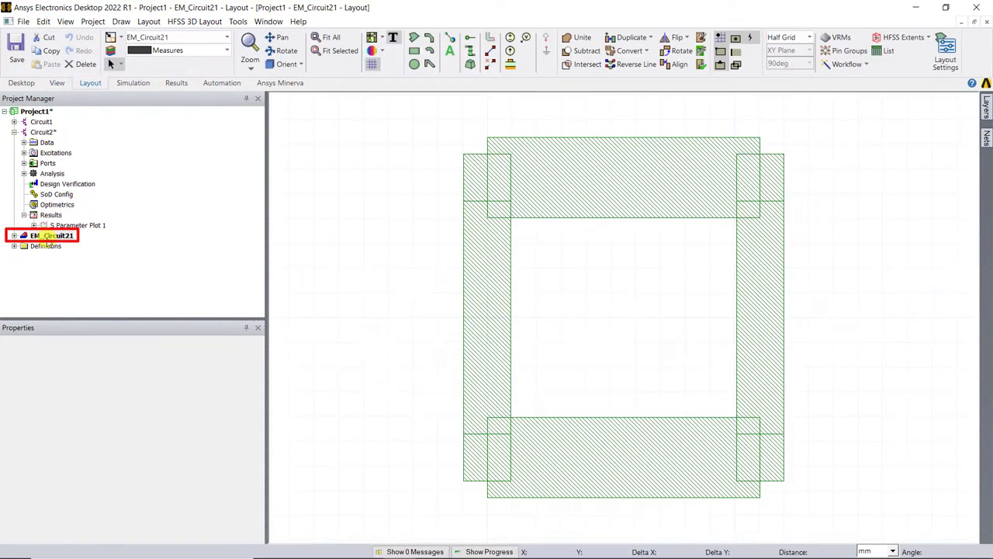
Expand the EM_Circuit21 design in the project tree and review its design variables.
left_click(48, 237)
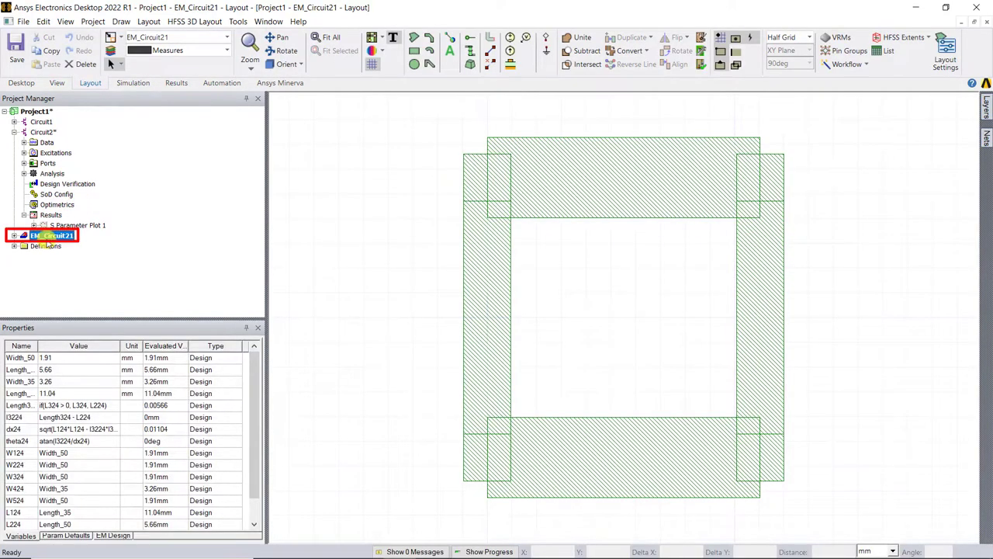
left_click(15, 236)
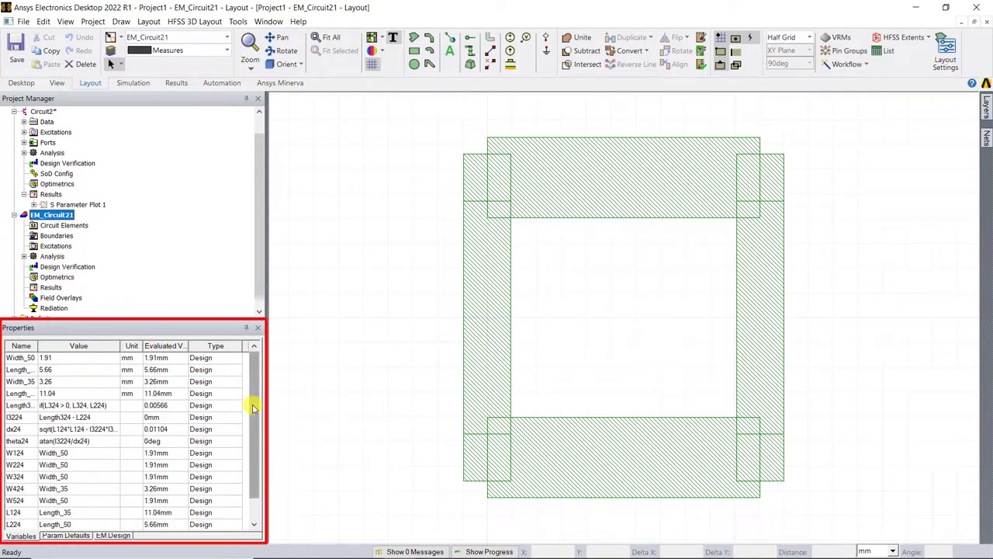
mouse_move(255, 404)
left_mouse_down()
mouse_move(254, 426)
mouse_move(262, 378)
left_mouse_up()
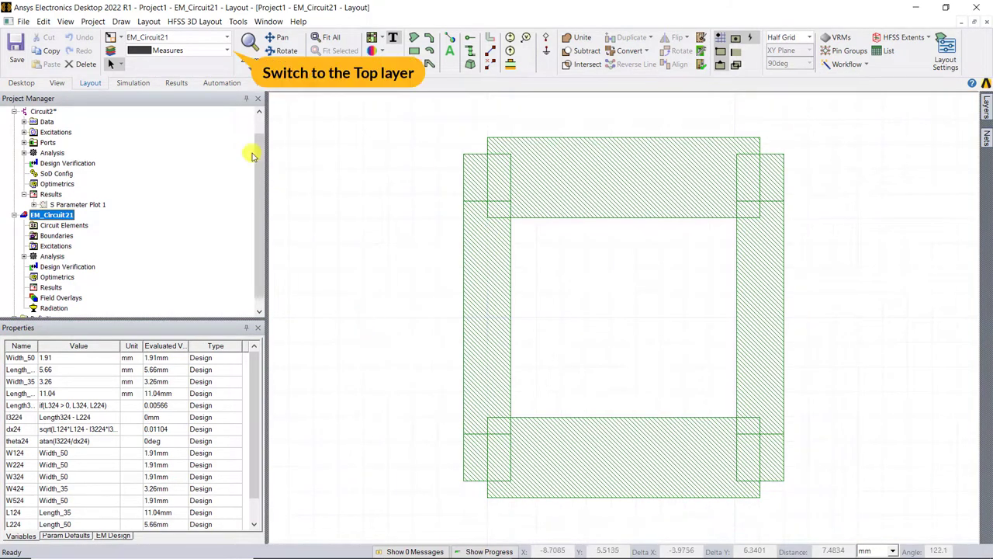
With Top as the active layer, set the upper-left port rectangle's center to -2.96, 5.66 mm and its width to 5.94 mm.
left_click(190, 51)
left_click(160, 63)
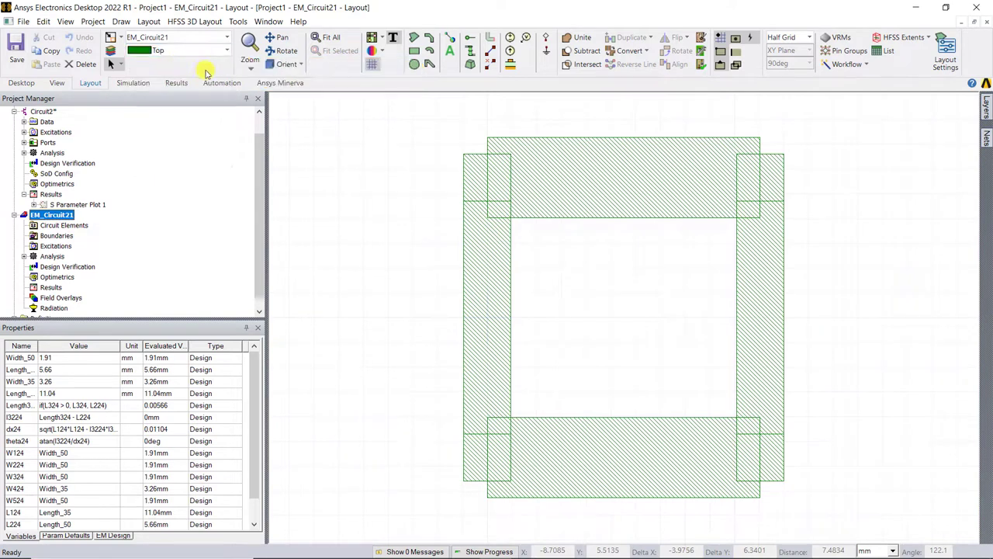
left_click(479, 180)
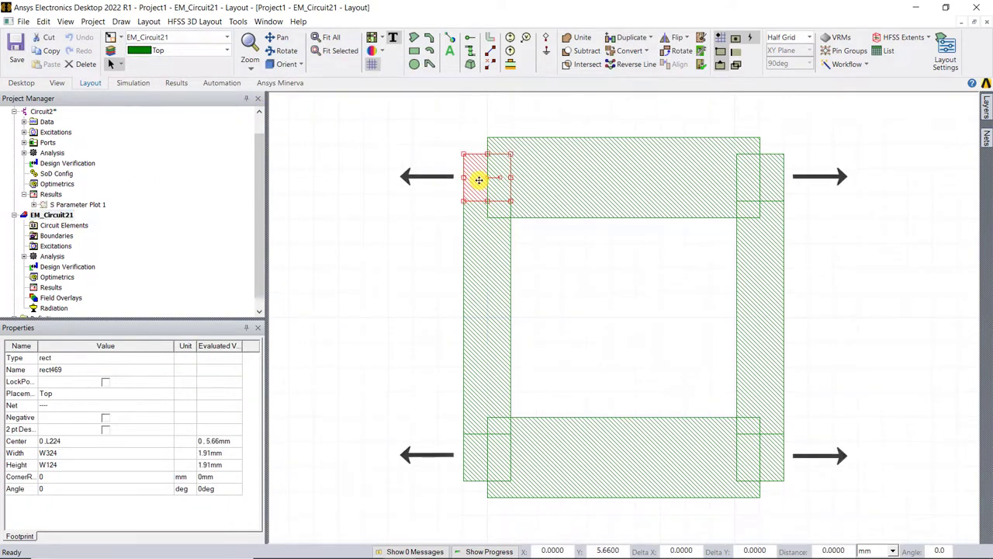
double_click(479, 180)
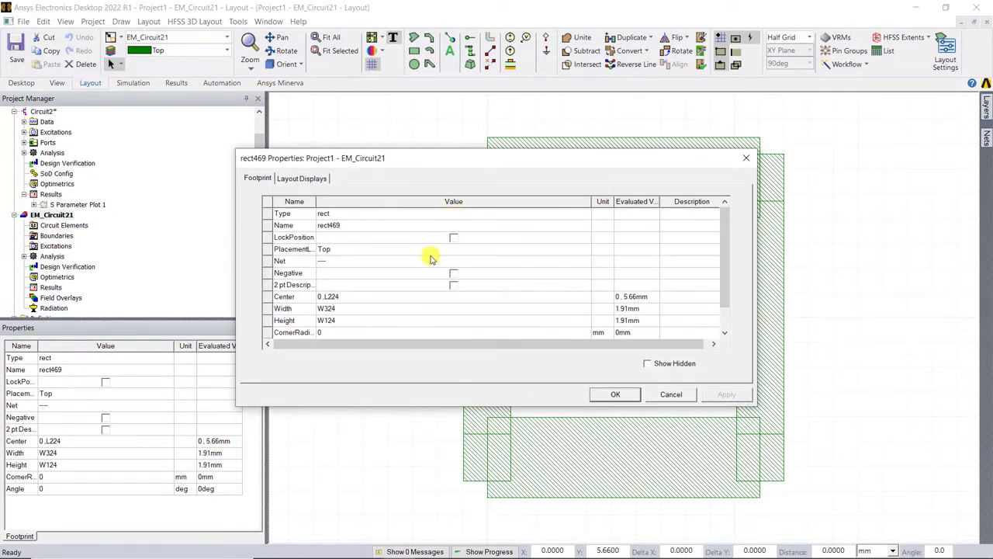
left_click(410, 296)
type("-2.96mm,5.66")
key("Tab")
type("5")
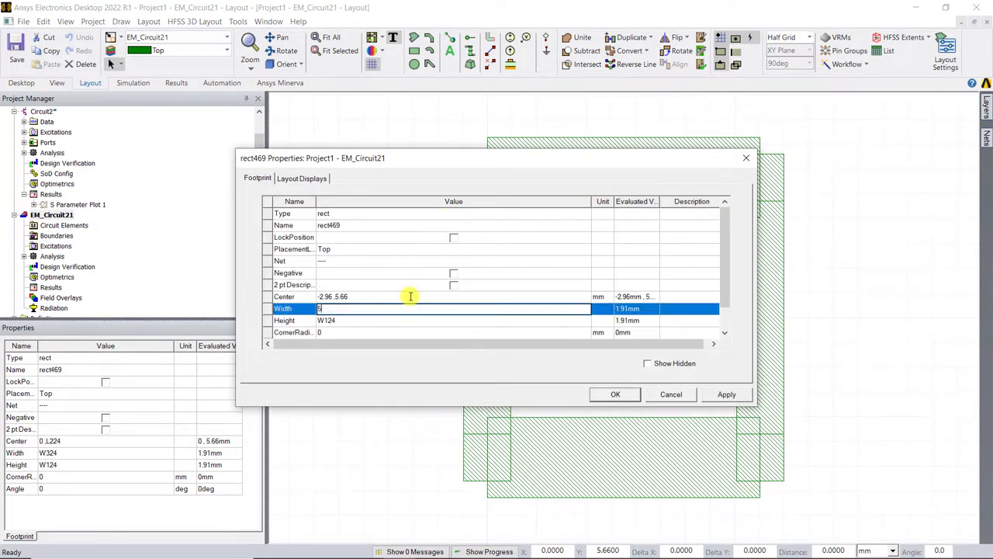
type(".94mm")
left_click(614, 393)
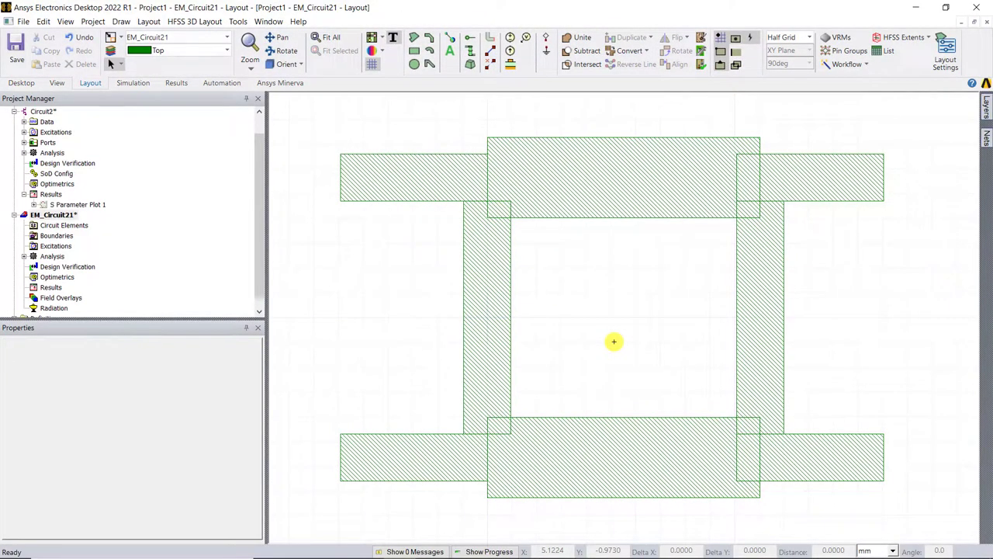
Unite all the coupler rectangles into a single shape.
key("ctrl+a")
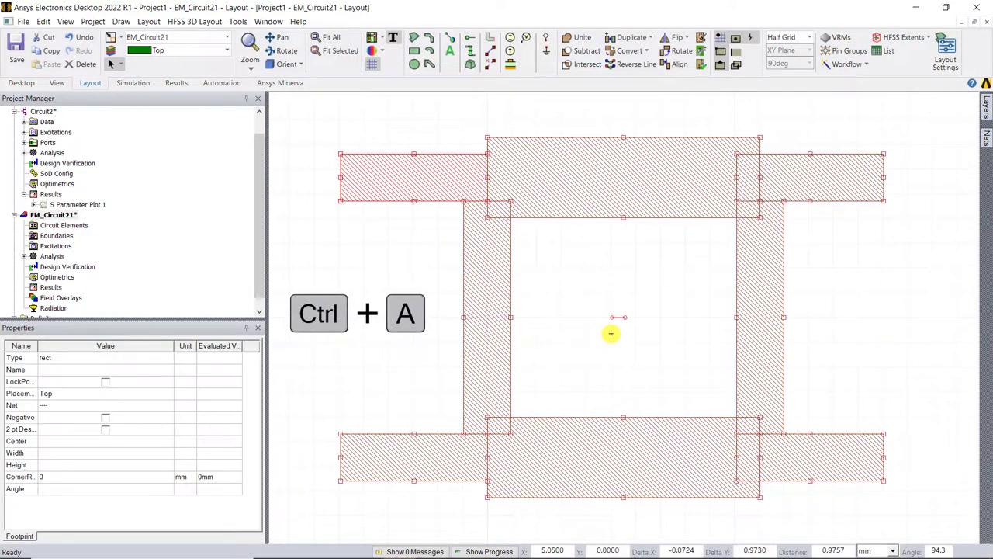
left_click(578, 39)
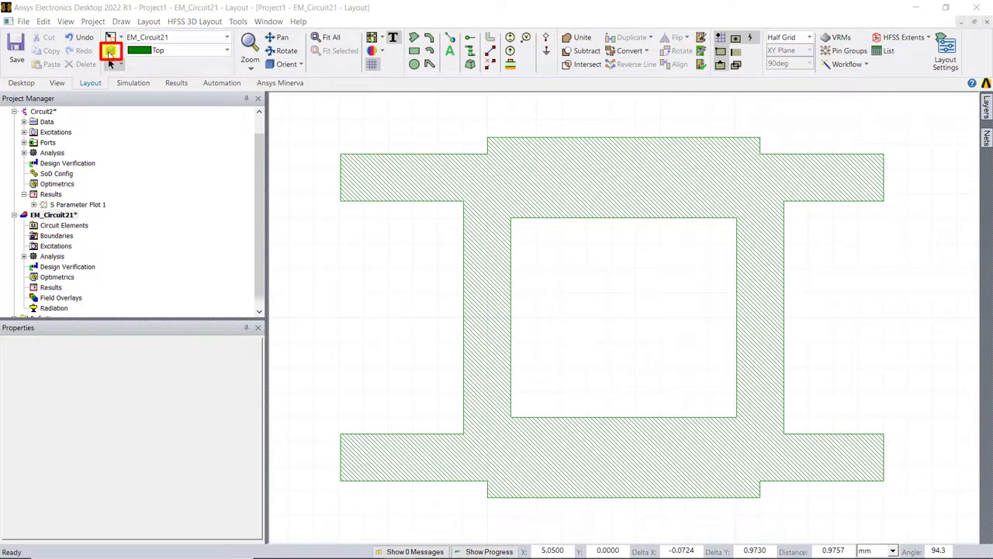
In the layer stackup, rename the Top layer to Trace and set its material to copper.
left_click(110, 52)
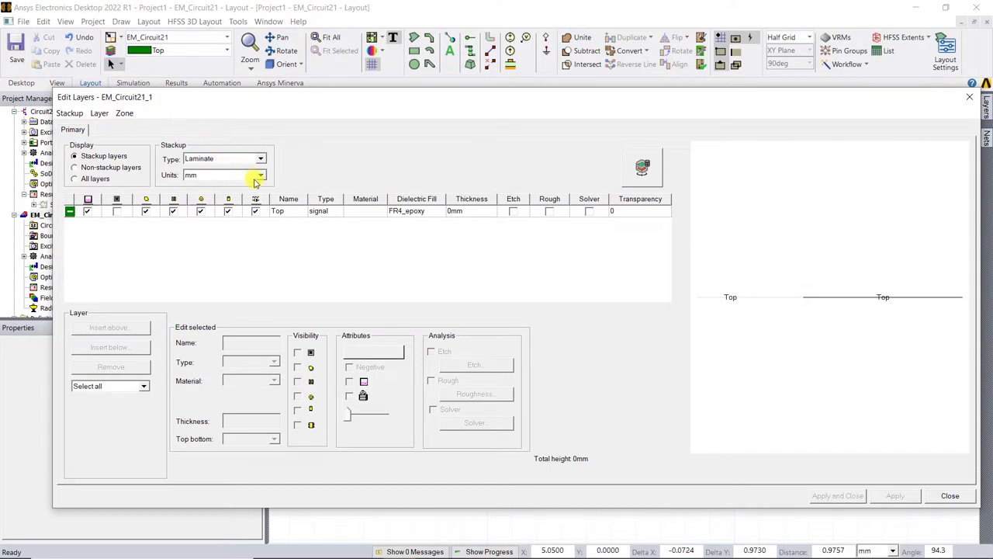
left_click(291, 213)
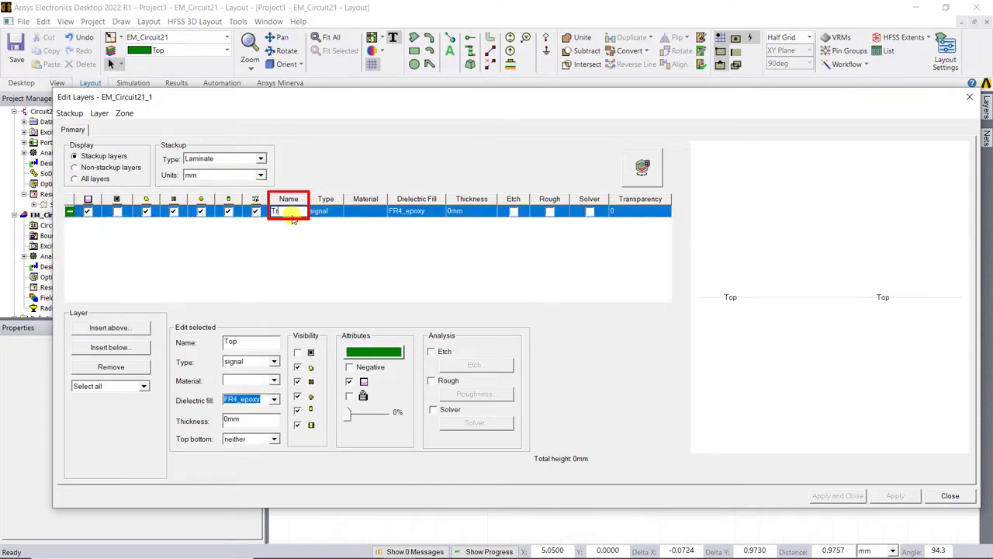
left_click(360, 211)
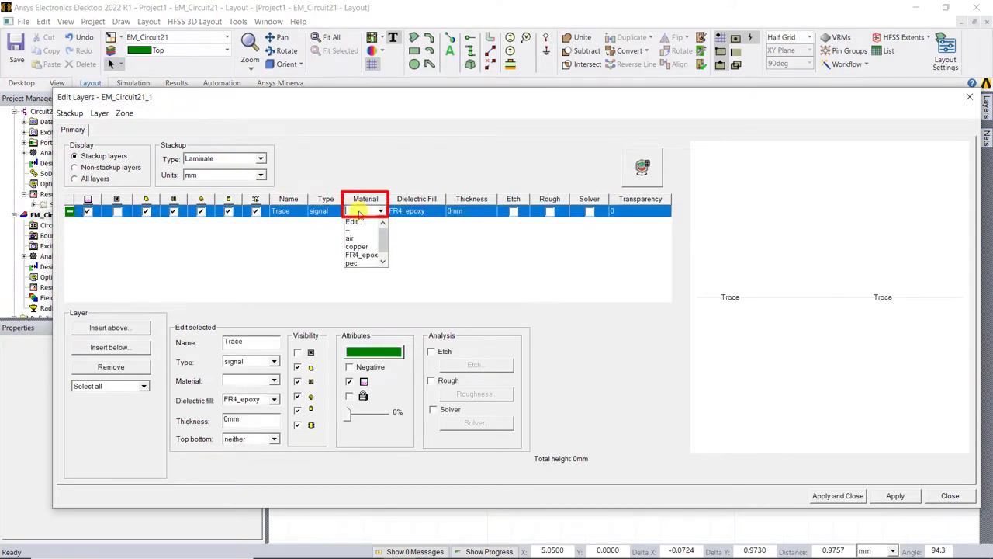
left_click(357, 246)
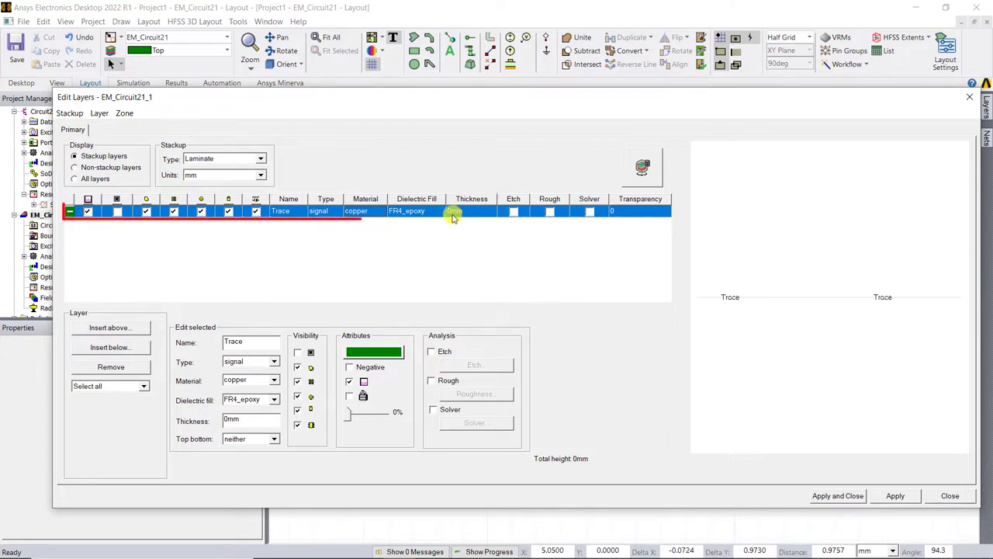
Add a dielectric stackup layer named Substrate below the Trace layer.
left_click(130, 347)
type("Substrate")
left_click(505, 314)
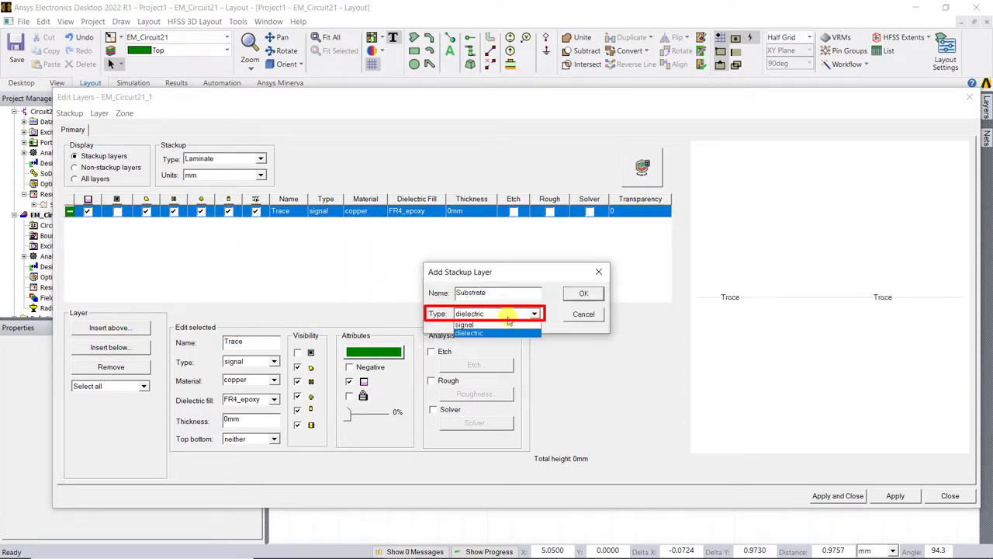
left_click(506, 334)
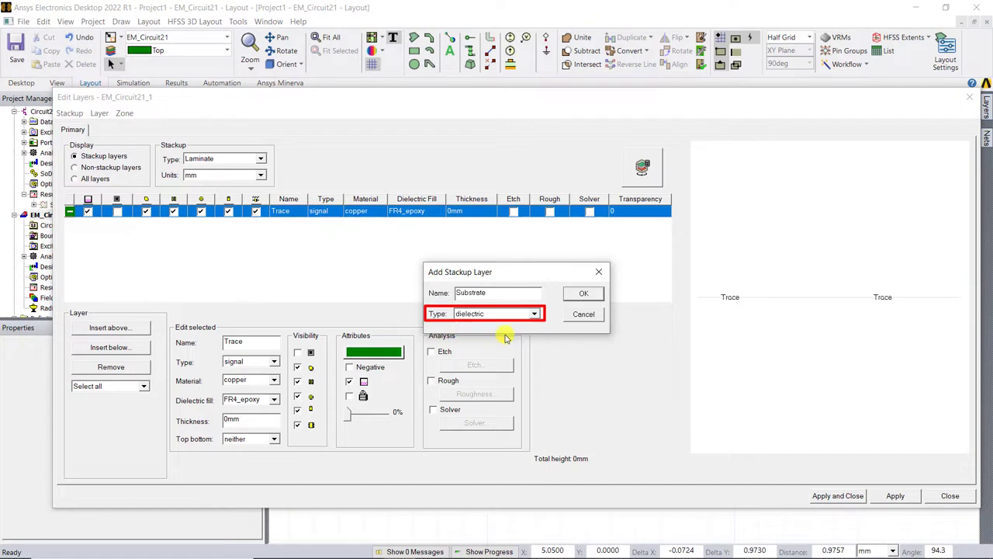
left_click(587, 296)
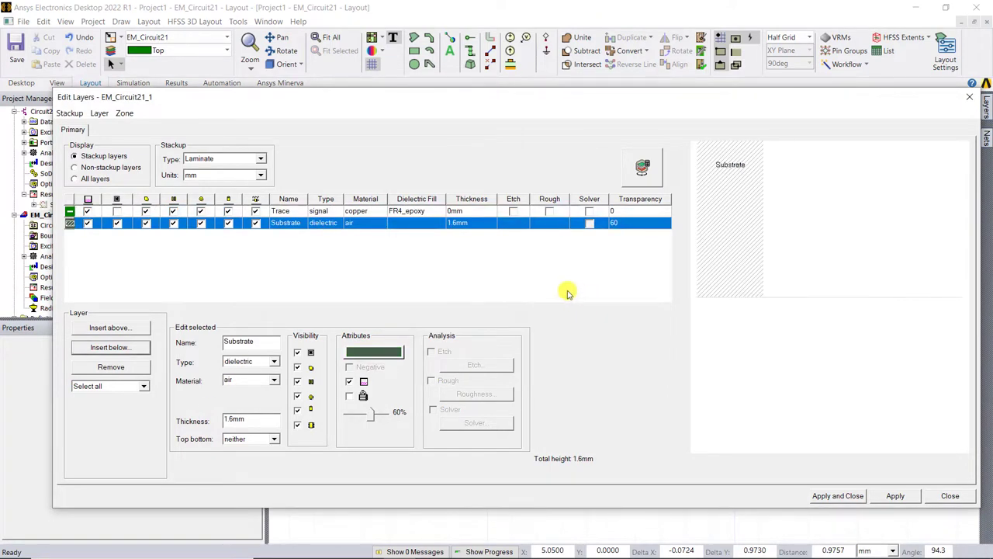
Set the Substrate layer's material to FR4_epoxy and its thickness to 1 mm.
left_click(359, 223)
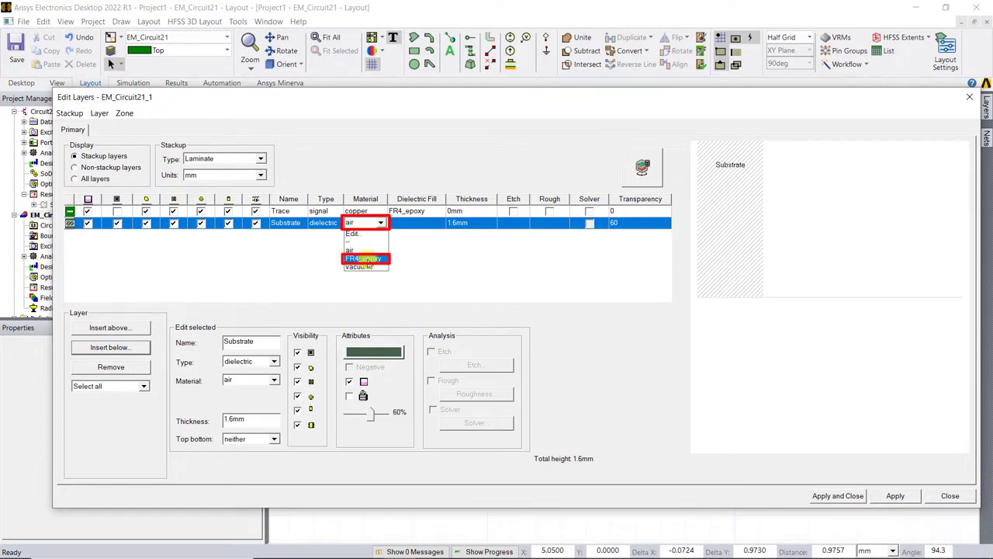
left_click(366, 259)
left_click(458, 223)
left_click(427, 243)
Add a signal stackup layer named Ground below the Substrate layer.
left_click(76, 224)
left_click(109, 347)
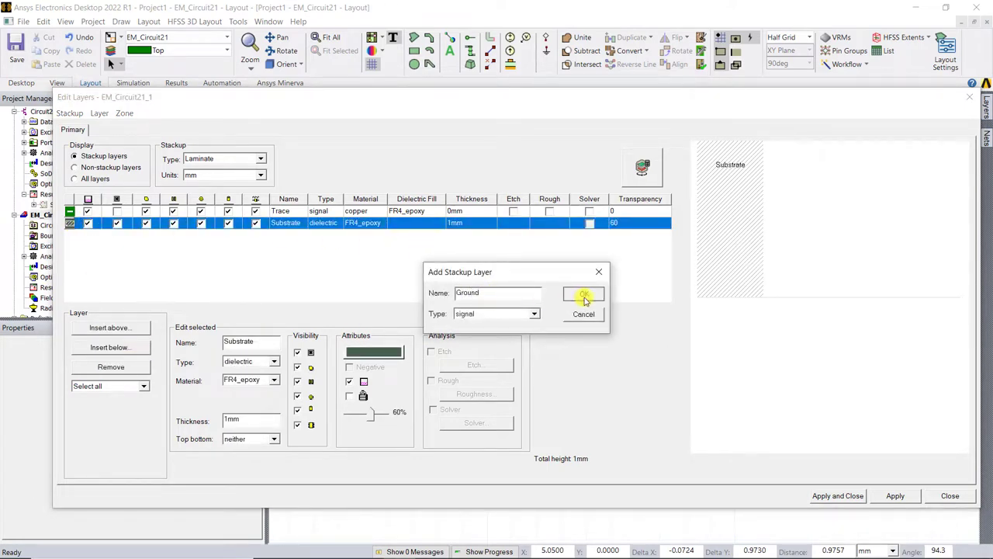
left_click(584, 298)
Add a dielectric layer named AirRegion above Trace with air material and 5 mm thickness, and apply the stackup.
left_click(71, 211)
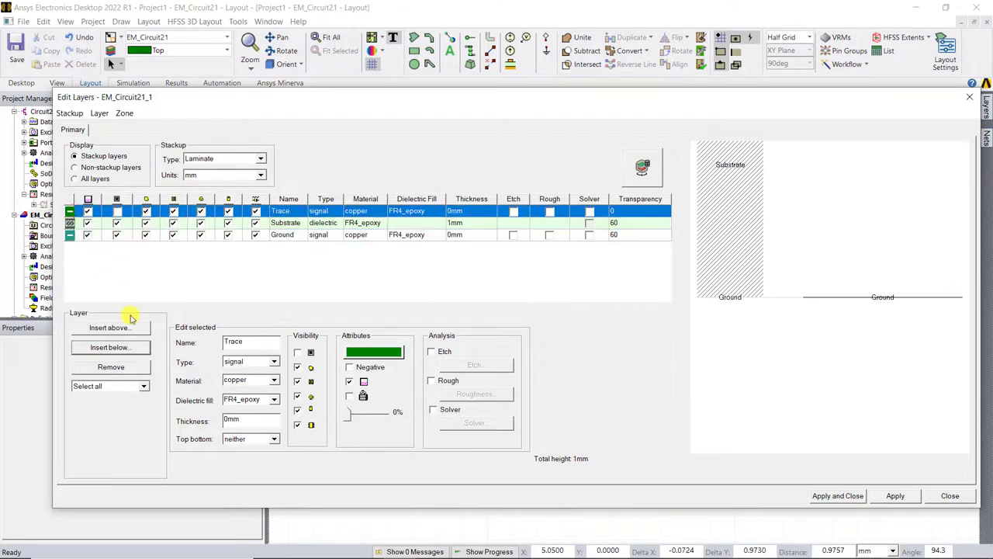
left_click(109, 327)
type("AirRegion")
left_click(581, 293)
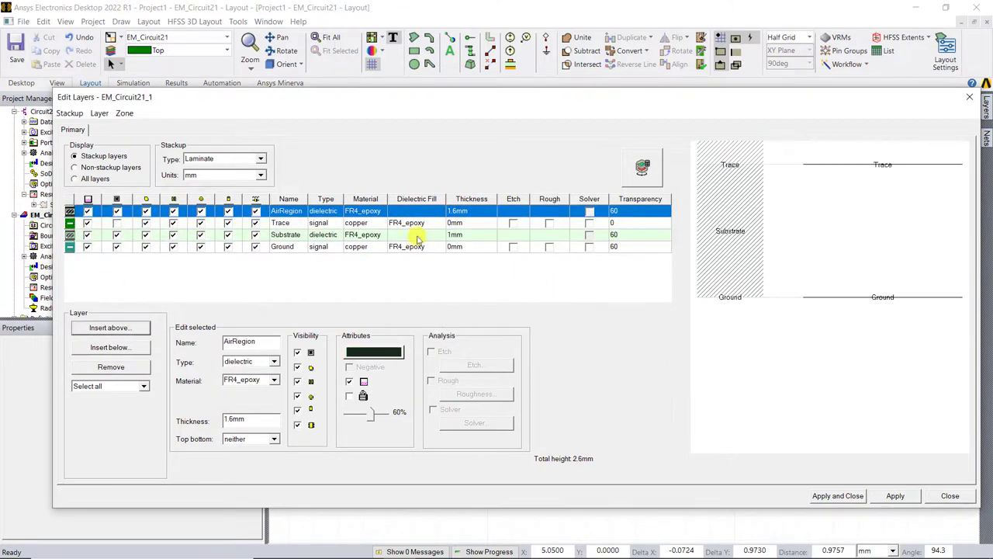
left_click(364, 210)
left_click(356, 239)
left_click(456, 211)
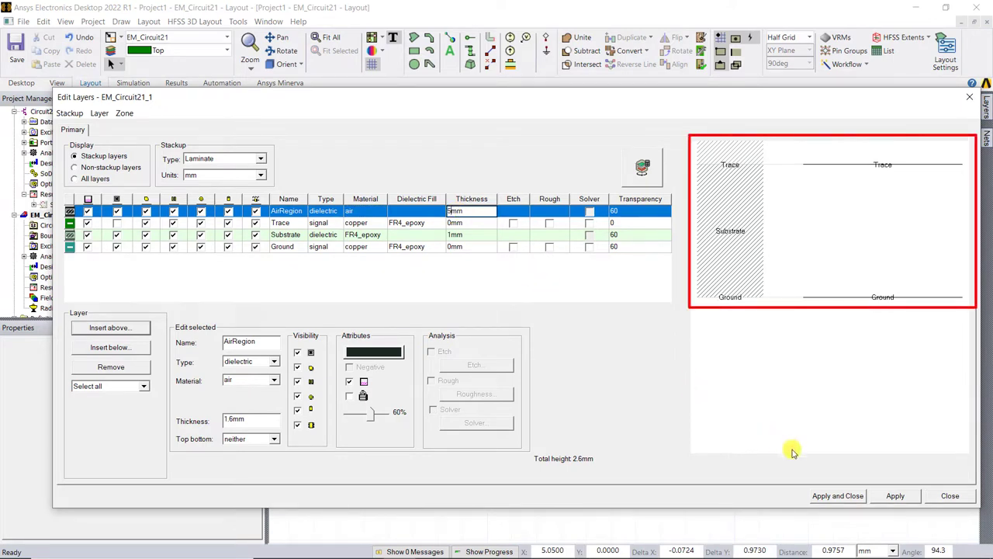
left_click(837, 495)
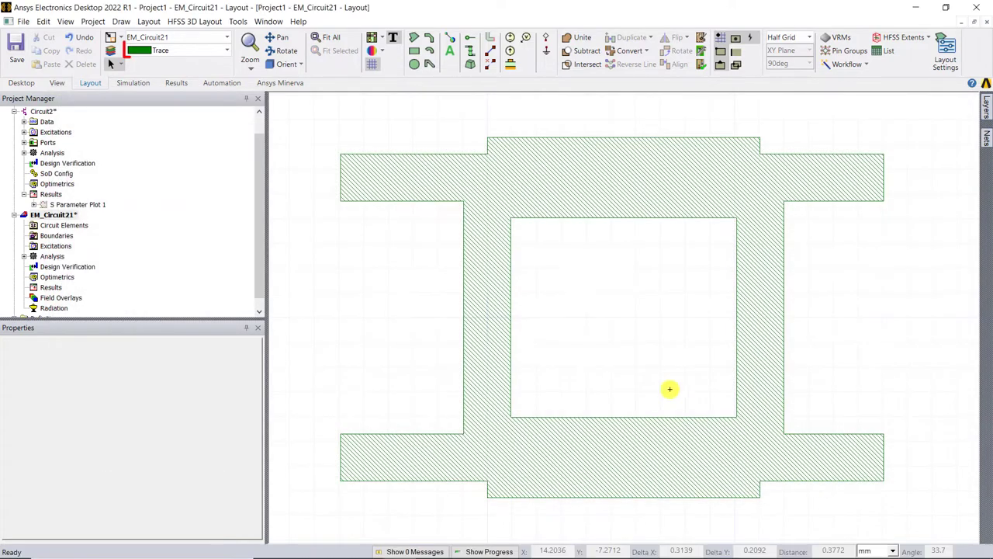
On the Substrate layer, draw a rectangle around the coupler from (-8, 10) to (18, -10) mm.
left_click(184, 50)
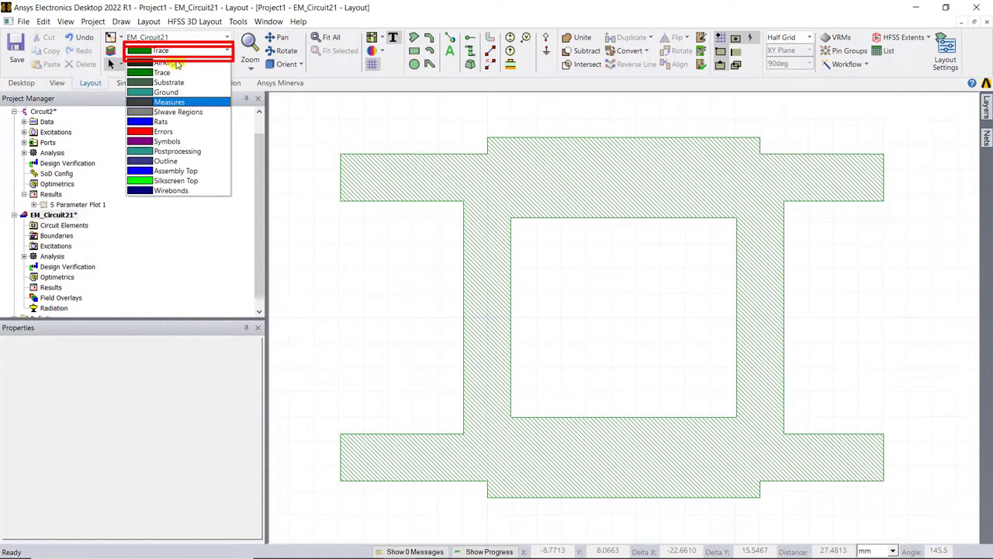
left_click(175, 81)
scroll(610, 307, "down", 2)
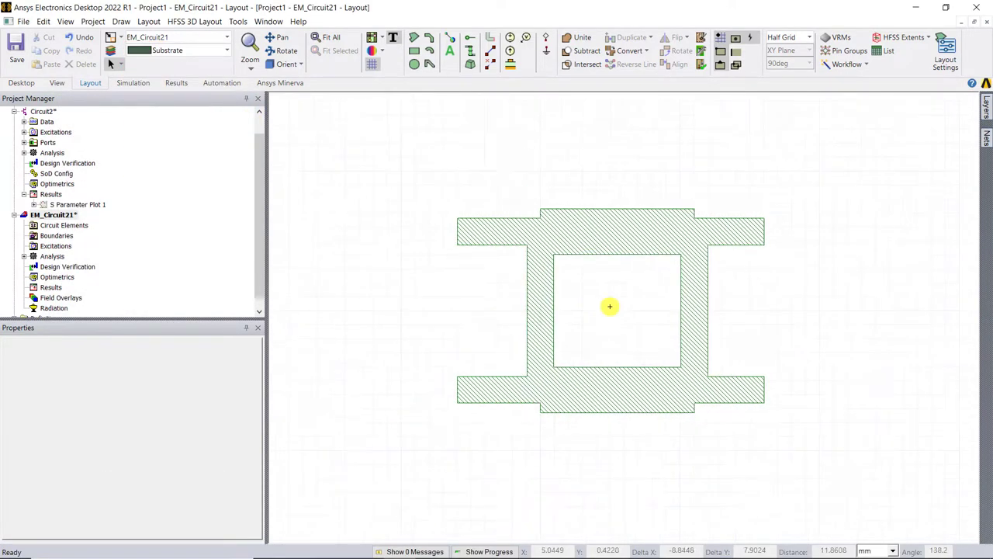
left_click(428, 171)
left_click(792, 451)
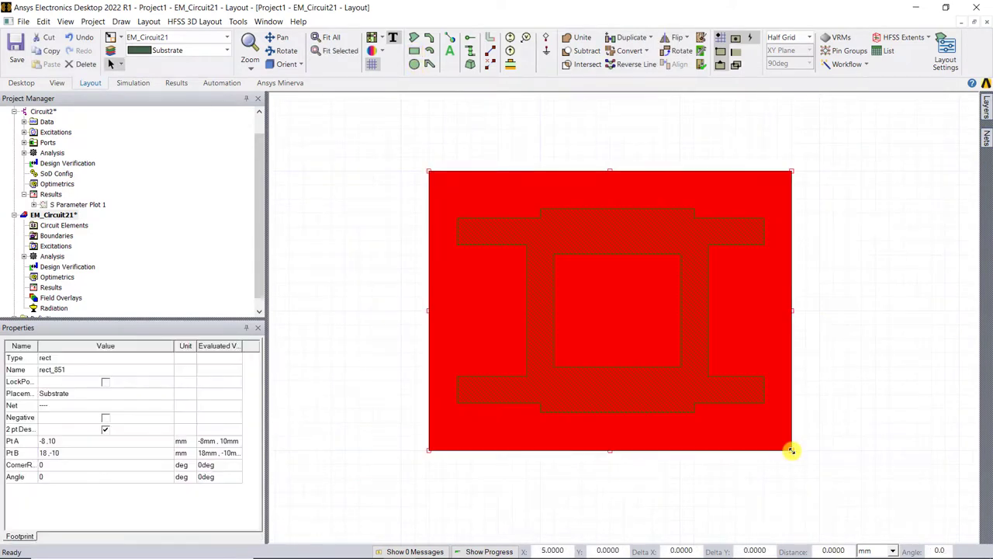
left_click(801, 454)
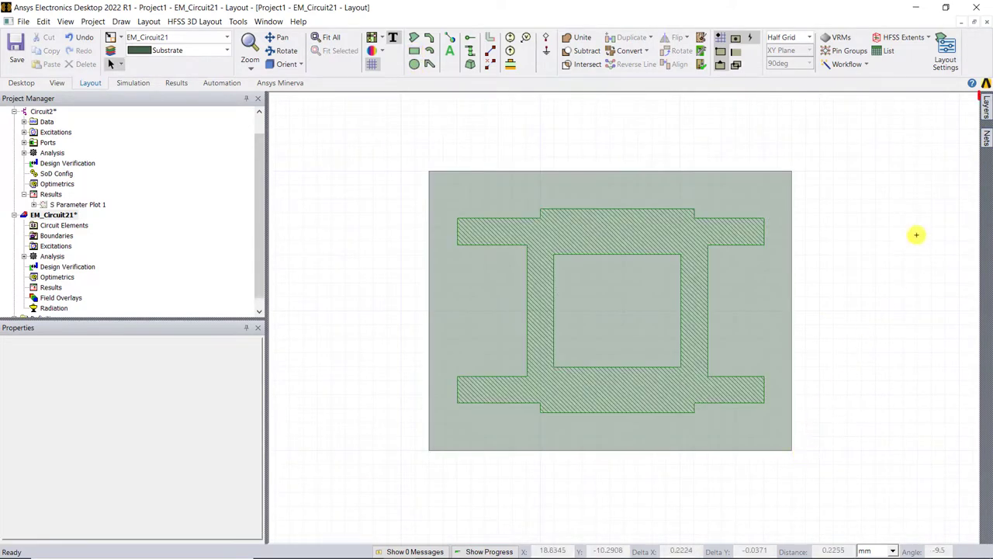
Turn on the display of dielectrics in the layer visibility settings.
left_click(986, 106)
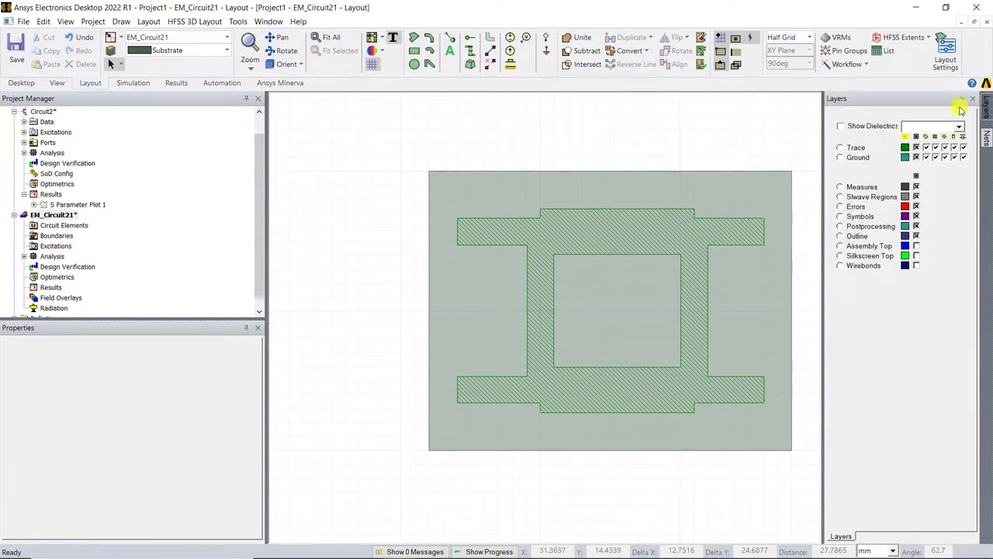
left_click(841, 127)
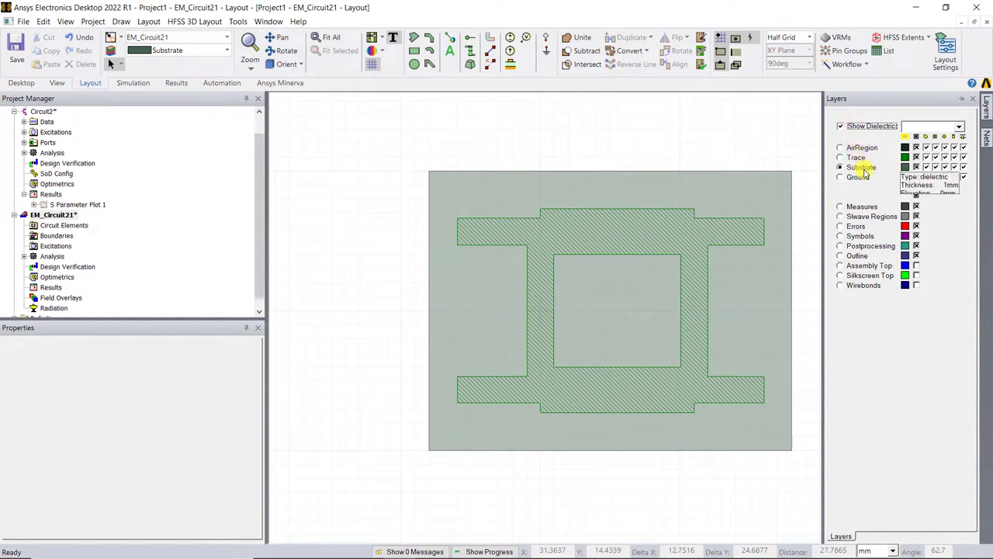
On the Ground layer, draw a rectangle matching the substrate from (-8, 10) to (18, -10) mm.
left_click(225, 50)
left_click(194, 93)
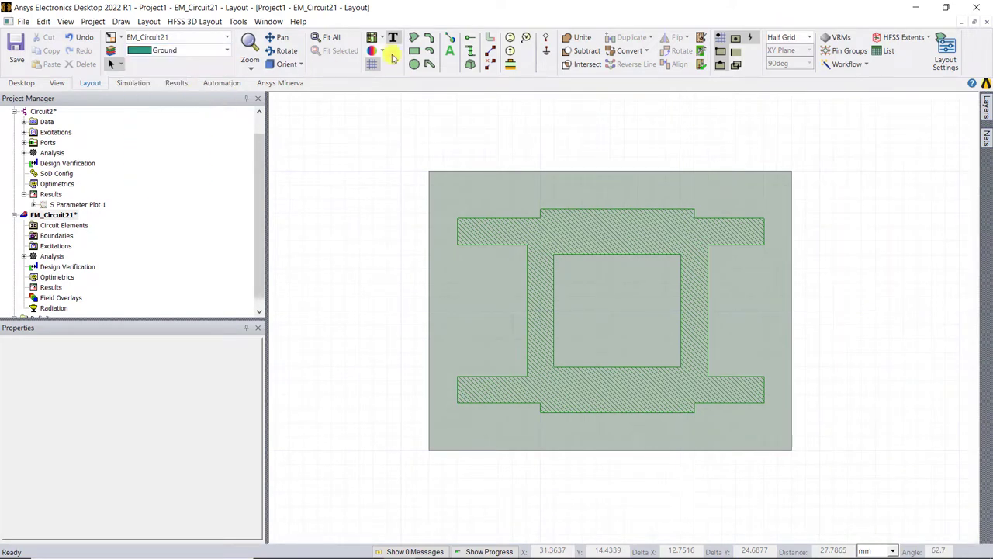
left_click(413, 50)
left_click(428, 170)
left_click(788, 448)
On the AirRegion layer, draw a rectangle matching the substrate outline from (-8, 10) to (18, -10) mm and check it in 3D.
left_click(225, 50)
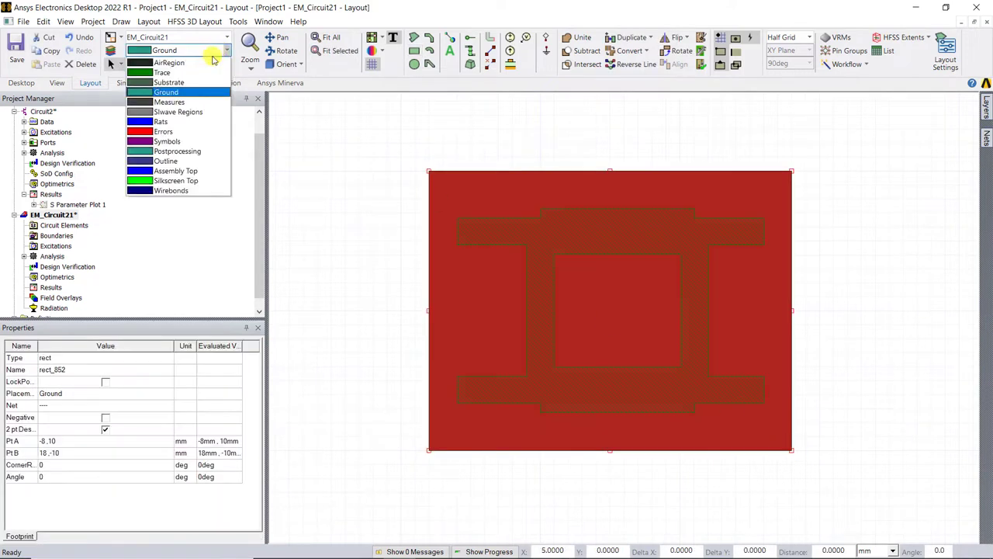
left_click(179, 62)
left_click(414, 53)
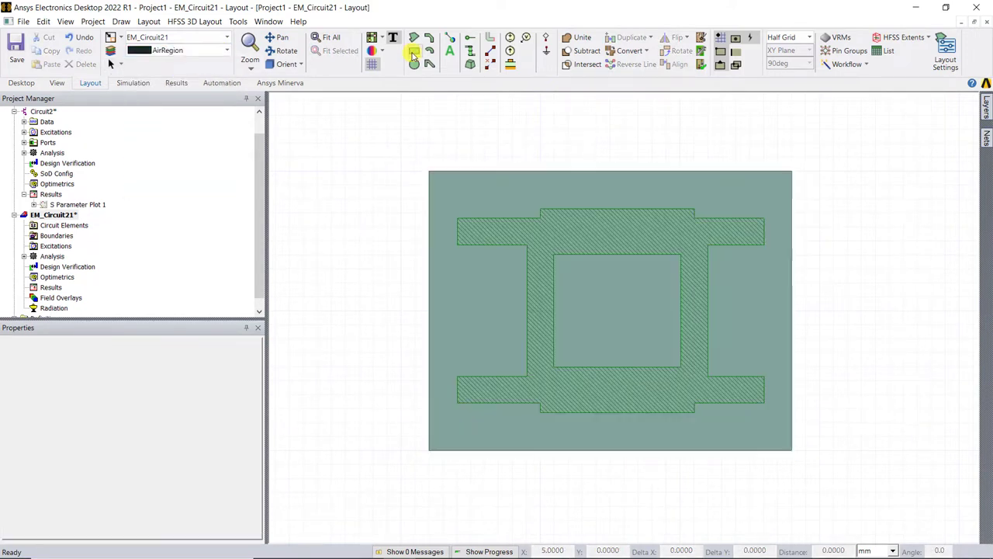
left_click(429, 171)
left_click(789, 447)
mouse_move(789, 448)
left_mouse_down("alt")
mouse_move(645, 461)
mouse_move(656, 429)
mouse_move(851, 452)
mouse_move(767, 435)
mouse_move(835, 437)
left_mouse_up("alt")
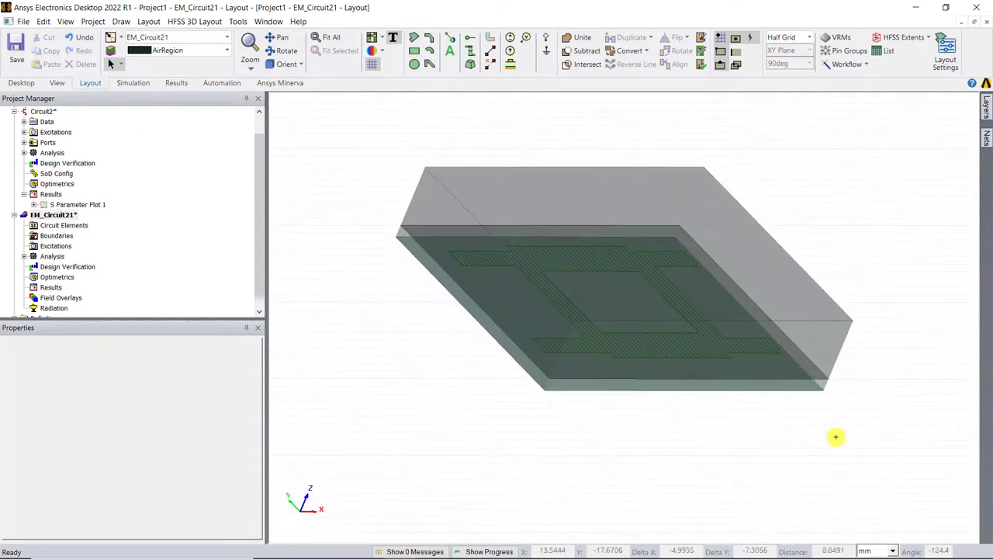
left_click(287, 65)
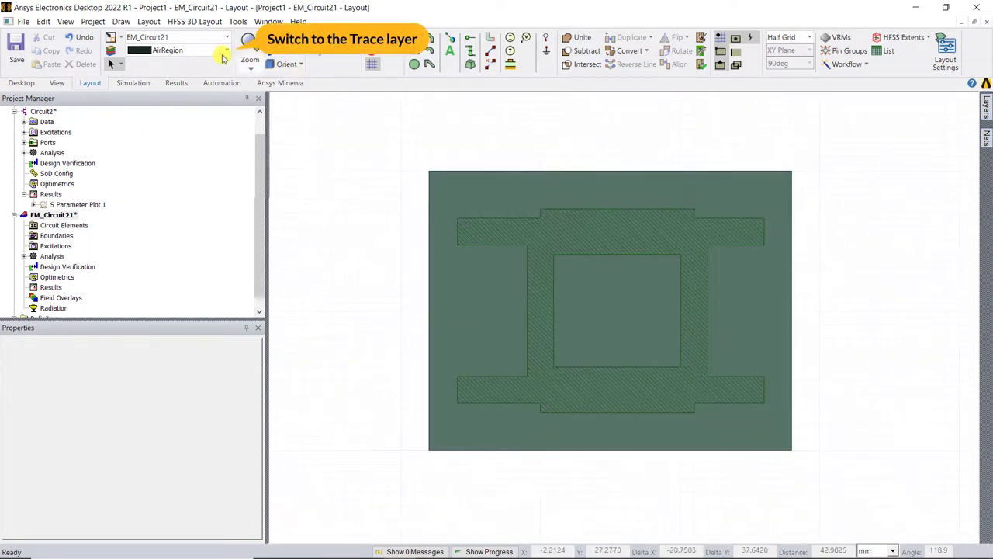
On the Trace layer, create edge ports on the outer ends of the four coupler lines, clockwise from the upper-left one.
left_click(226, 49)
left_click(171, 65)
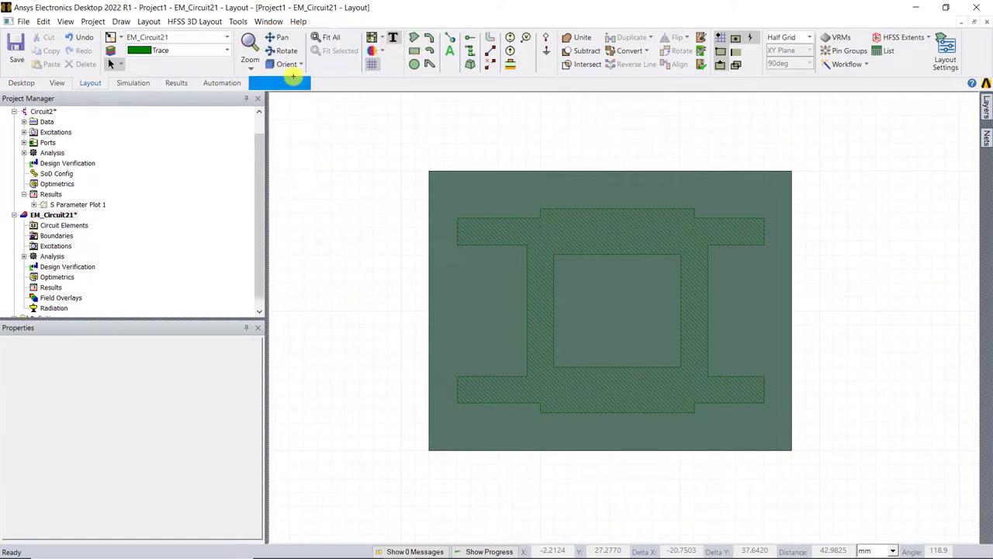
key("e")
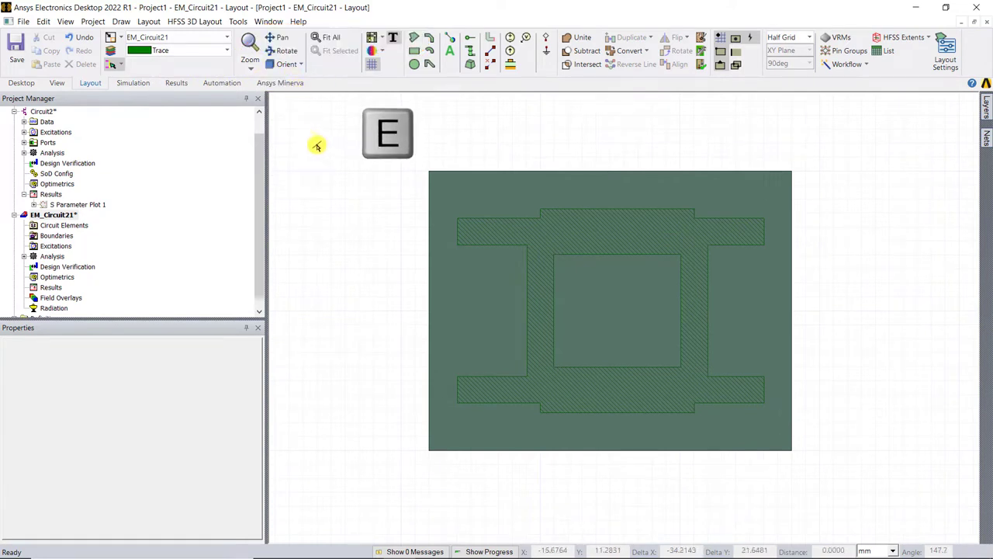
right_click(459, 231)
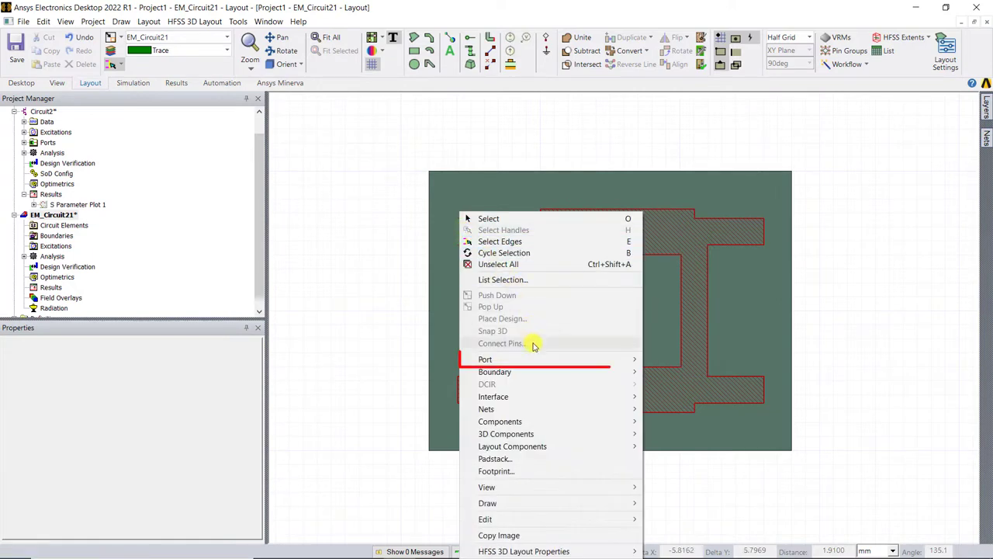
mouse_move(539, 359)
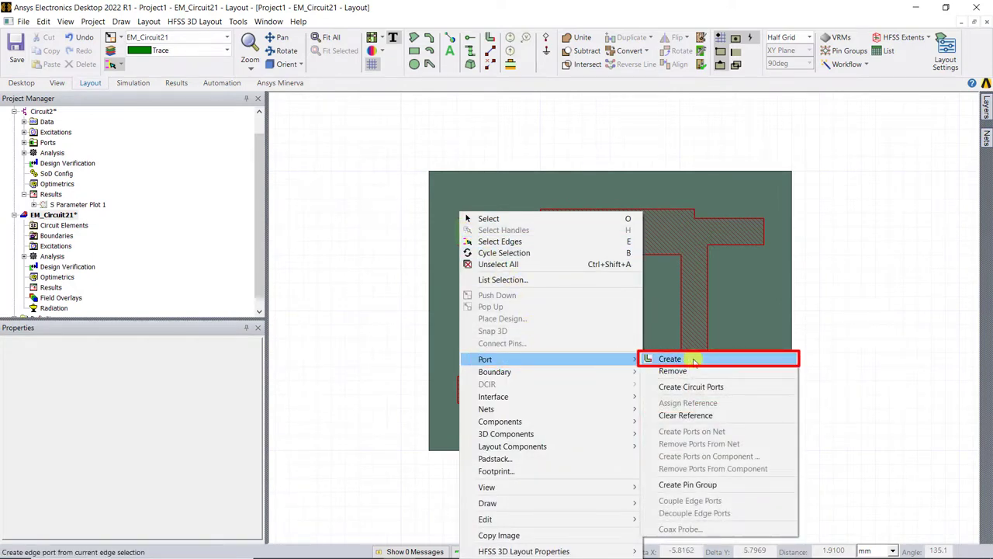
left_click(670, 359)
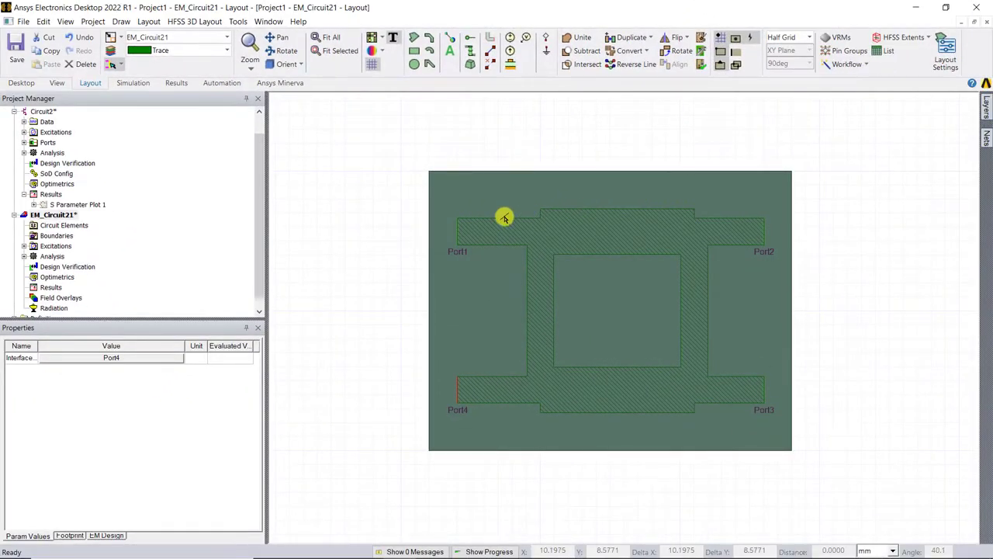
Examine the properties of each of the four port excitations.
left_click(25, 246)
left_click(58, 256)
left_click(58, 267)
left_click(58, 277)
left_click(58, 287)
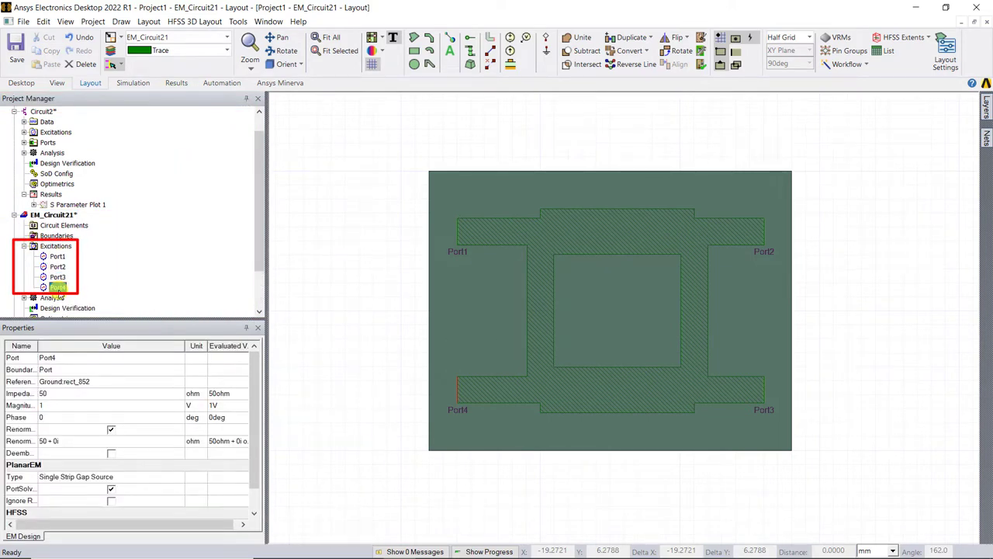
Add an advanced HFSS solution setup with a single solution frequency of 3.6 GHz and saved fields.
scroll(62, 289, "down", 2)
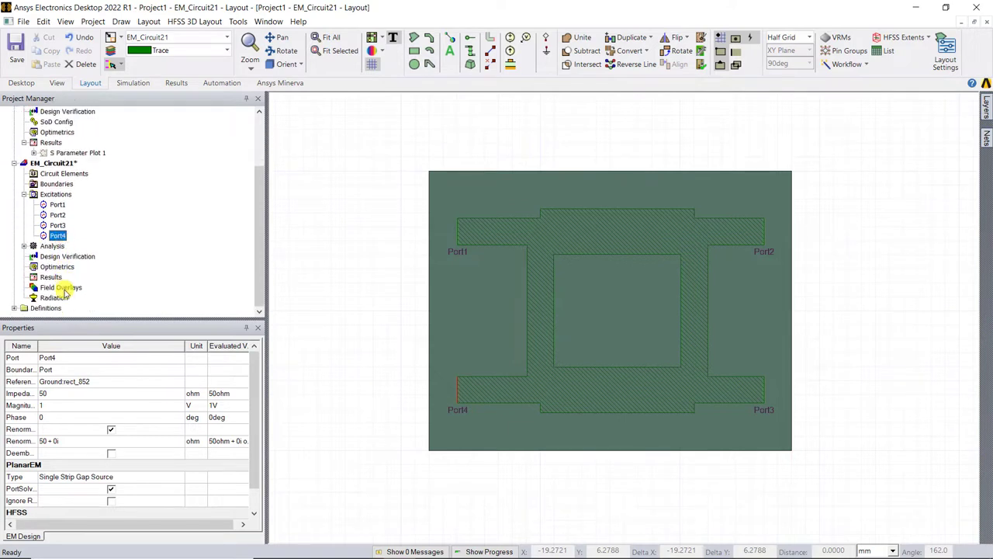
right_click(62, 246)
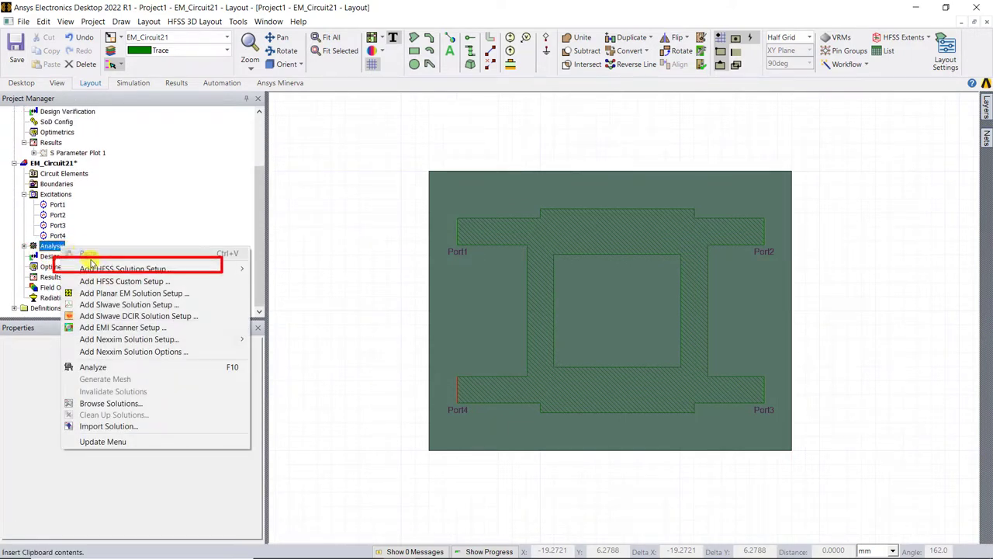
mouse_move(228, 270)
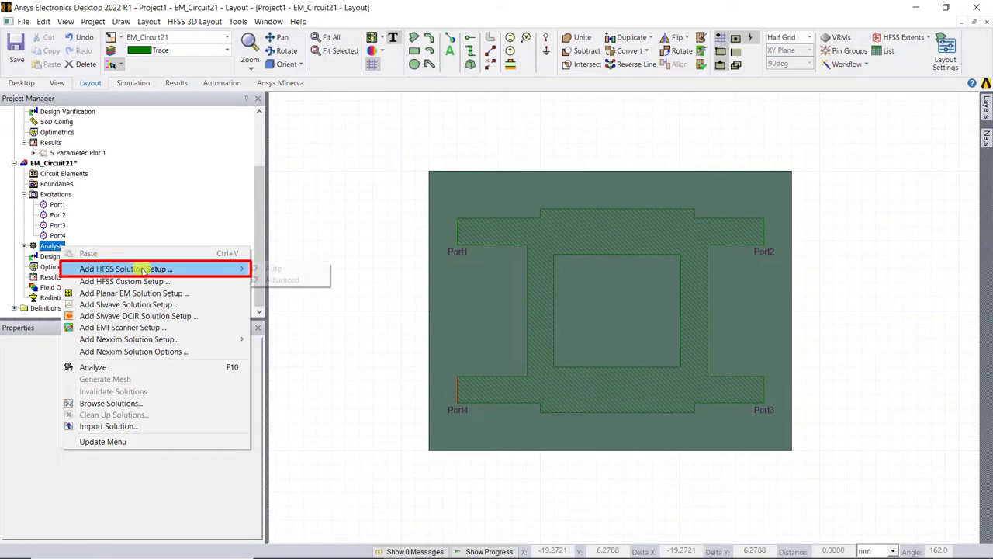
left_click(311, 281)
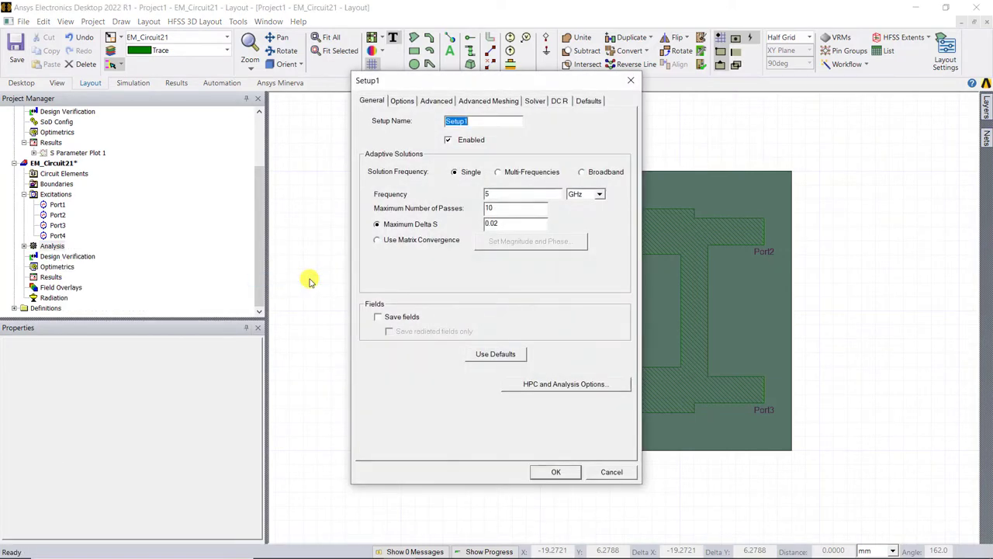
left_click(506, 194)
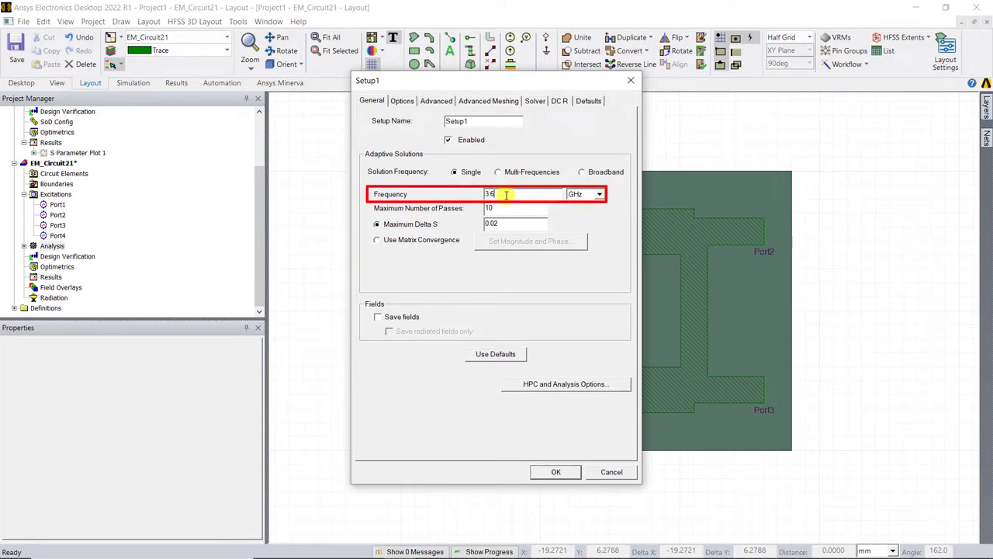
type("3.6")
left_click(378, 317)
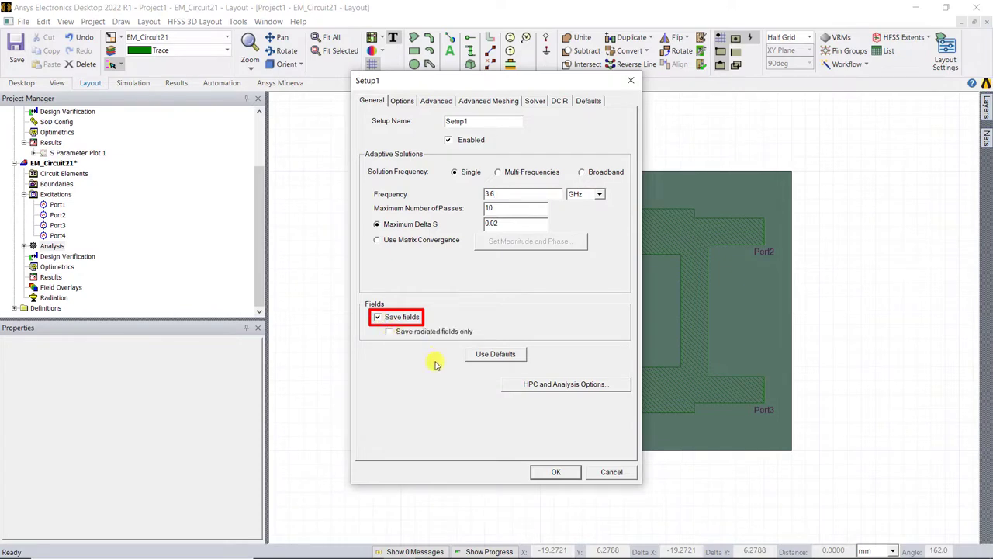
left_click(564, 471)
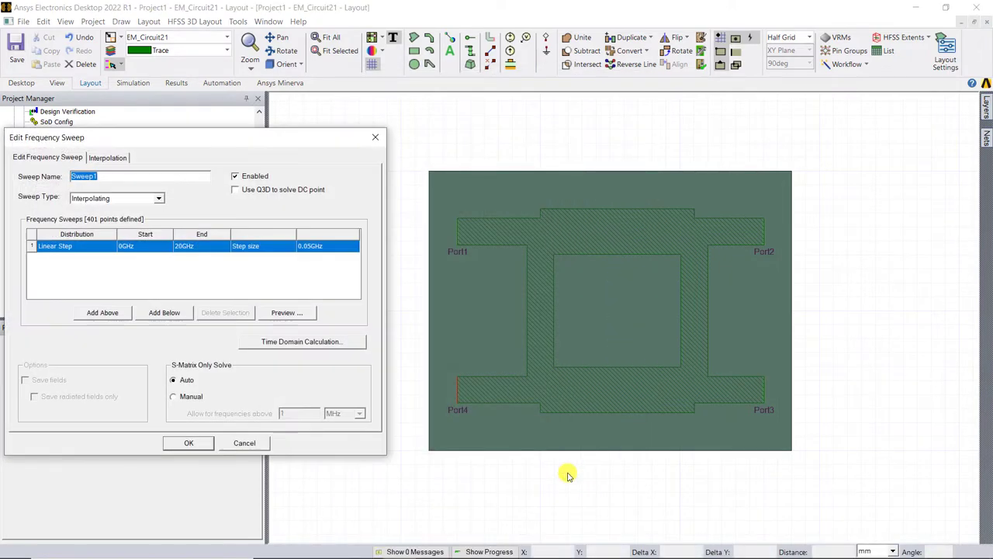
Define an interpolating frequency sweep with linear count distribution from 1.8 GHz to 5.4 GHz and 401 points.
left_click(120, 198)
left_click(118, 210)
left_click(109, 246)
left_click(116, 269)
left_click(184, 246)
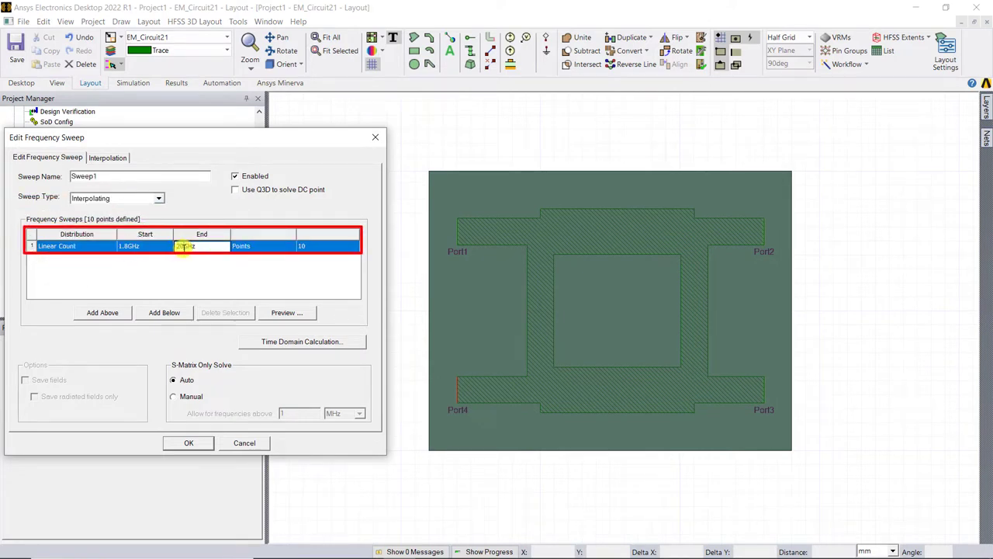
type("5.4GHz")
left_click(310, 246)
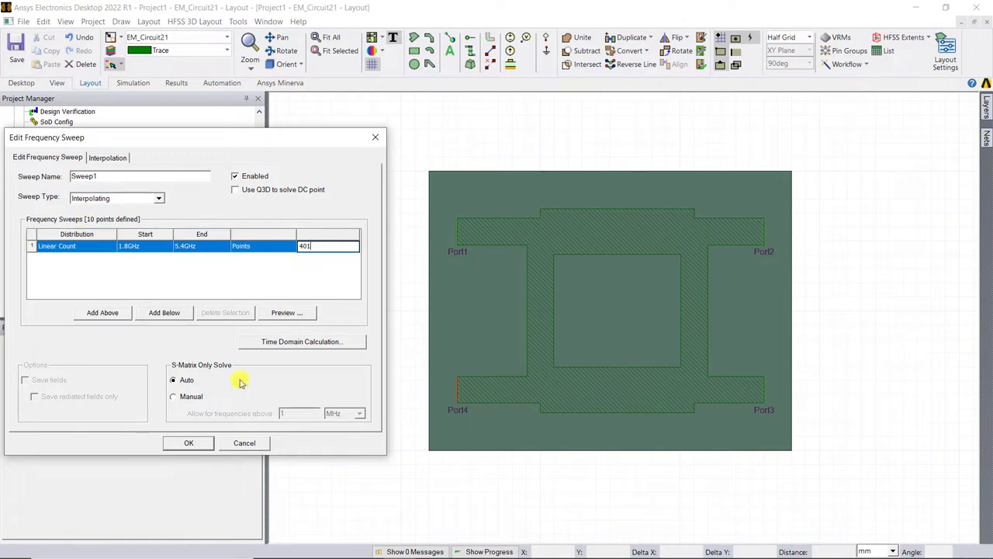
left_click(188, 442)
Validate Setup1 and run its analysis.
left_click(24, 246)
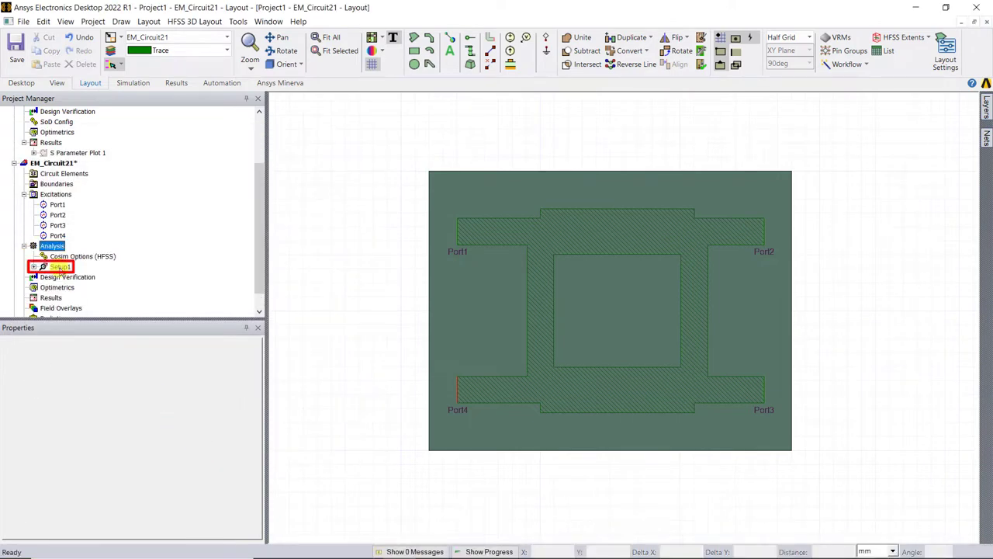
right_click(60, 266)
left_click(113, 367)
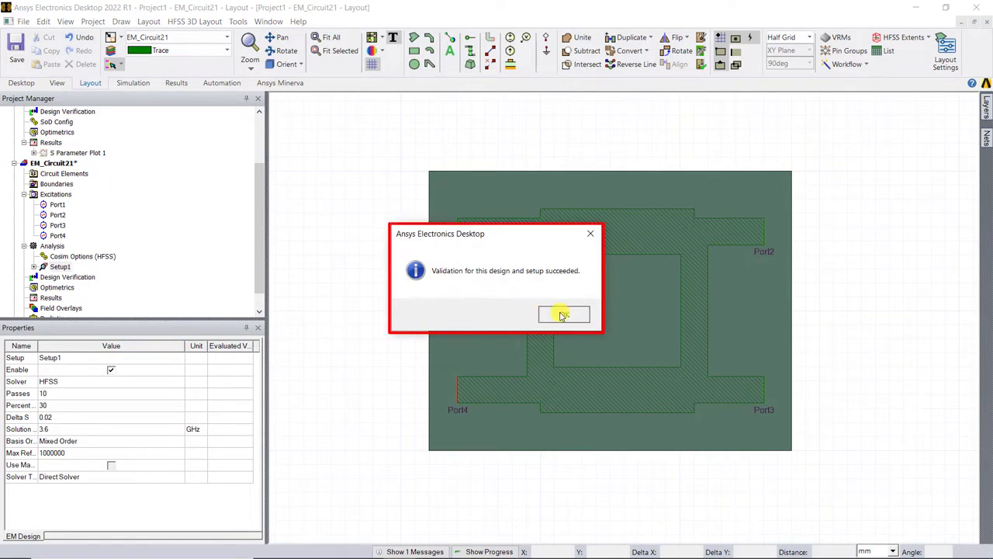
left_click(564, 314)
right_click(60, 267)
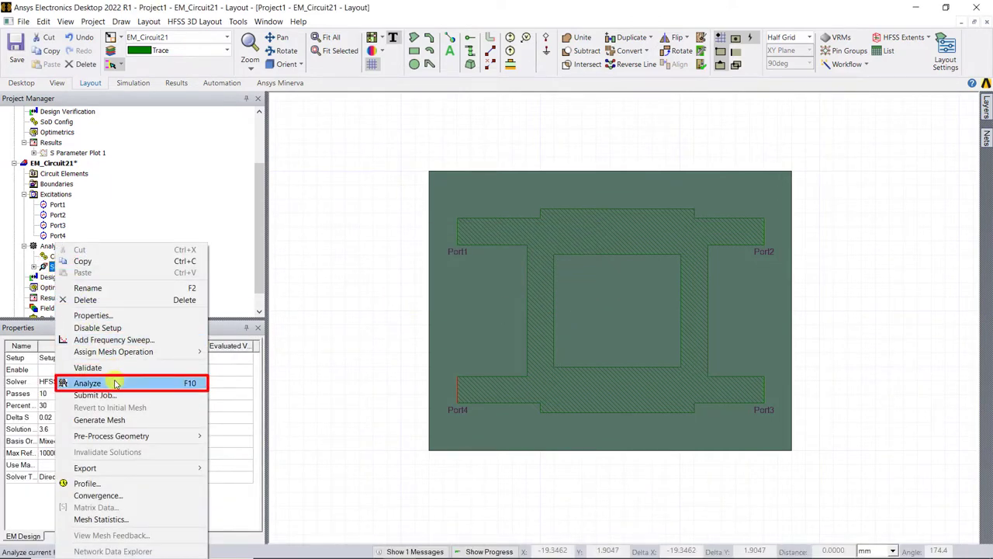
left_click(88, 382)
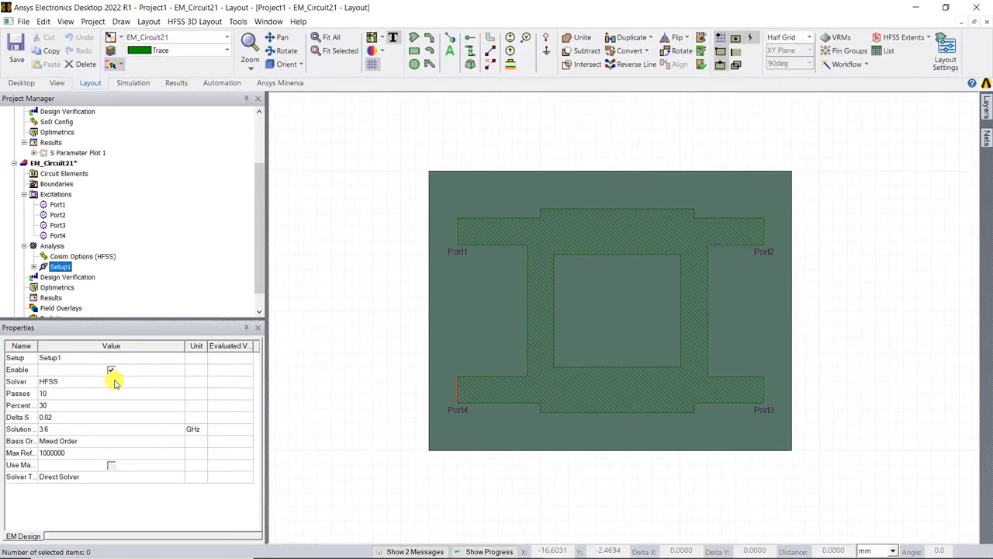
Create a rectangular S-parameter report plotting S(Port1,Port1), S(Port1,Port2), S(Port1,Port3) and S(Port1,Port4) in dB over frequency.
scroll(70, 288, "down", 1)
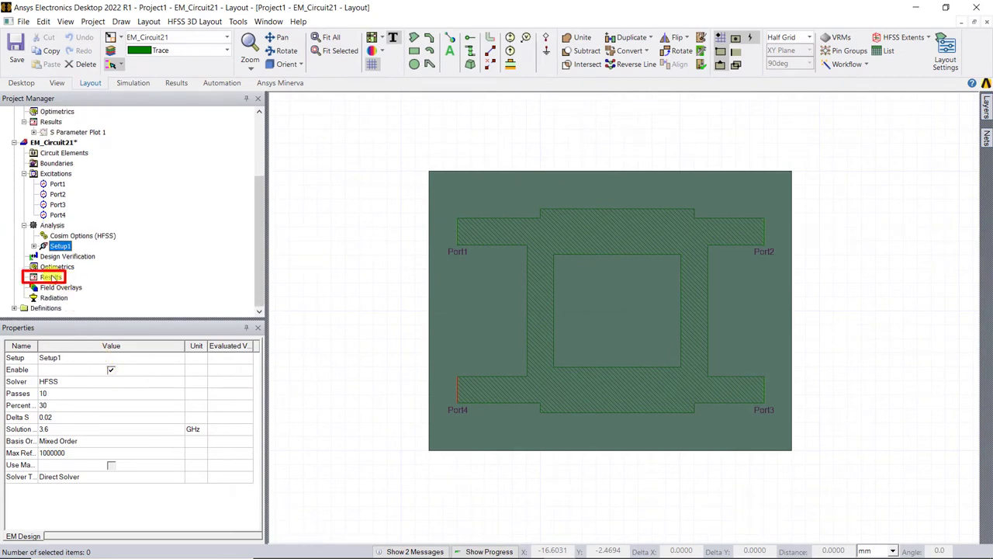
right_click(51, 277)
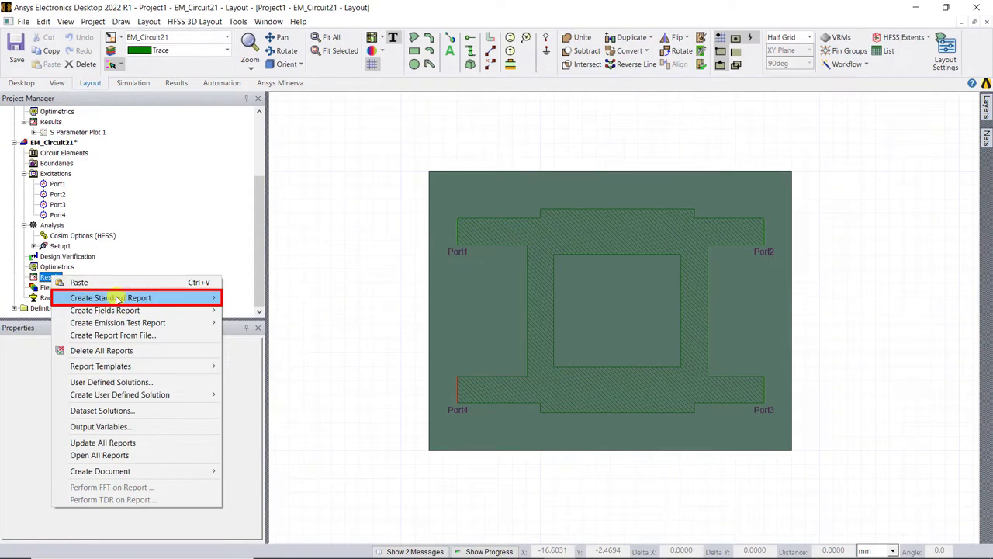
mouse_move(114, 299)
left_click(308, 299)
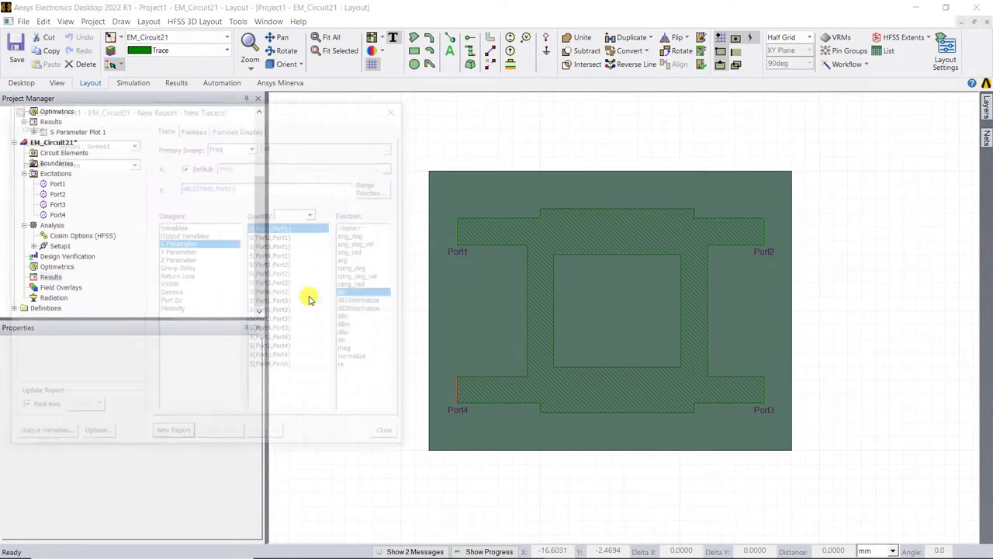
left_click(279, 265, "ctrl")
left_click(279, 302, "ctrl")
left_click(295, 339, "ctrl")
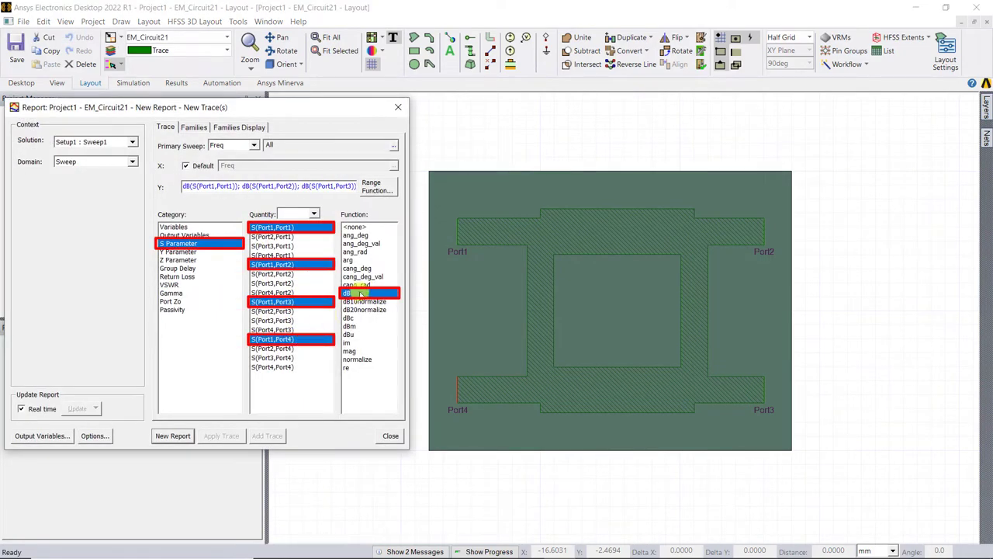
left_click(187, 435)
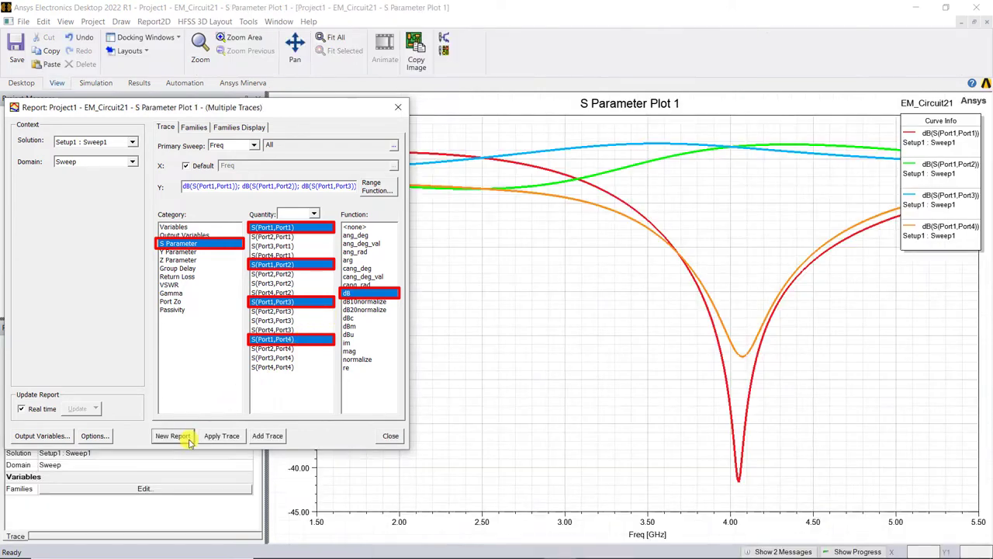
left_click(383, 440)
Add an X marker to the S-parameter plot and place it at about 4.05 GHz, on the S(Port1,Port1) dip.
right_click(367, 280)
mouse_move(411, 285)
left_click(547, 369)
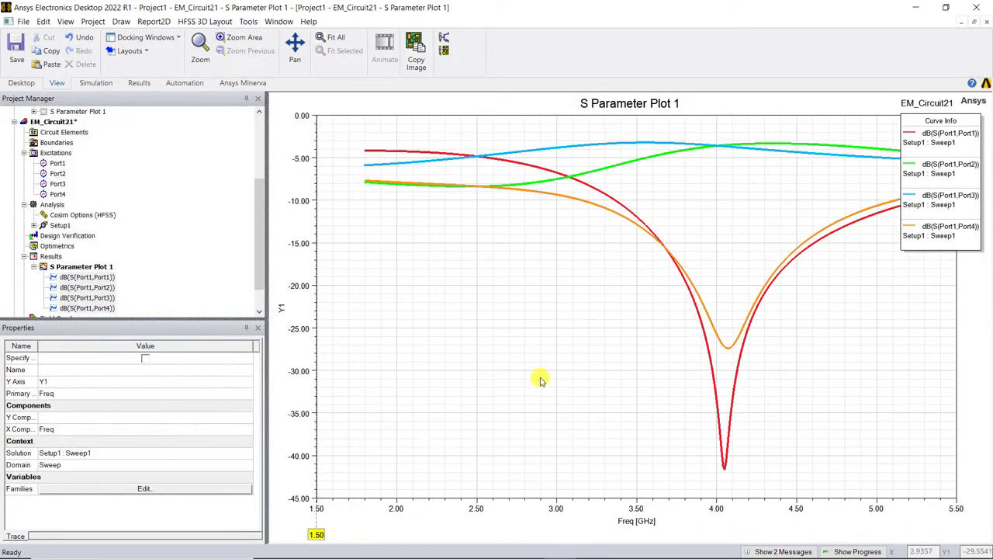
left_click(724, 533)
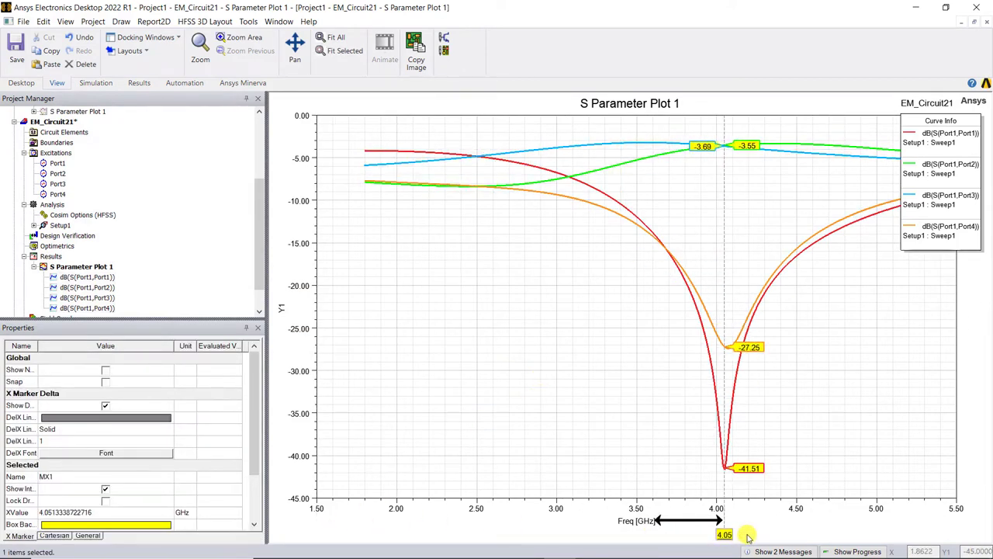
Set the excitation magnitude of Port2, Port3 and Port4 to 0 V in EM_Circuit21, leaving only Port1 driven.
double_click(53, 122)
right_click(65, 156)
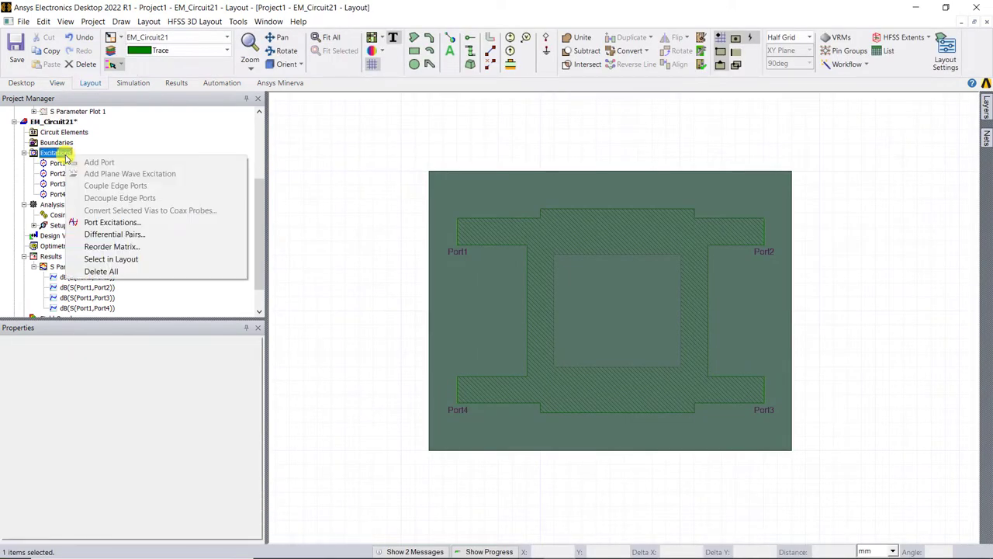
left_click(111, 222)
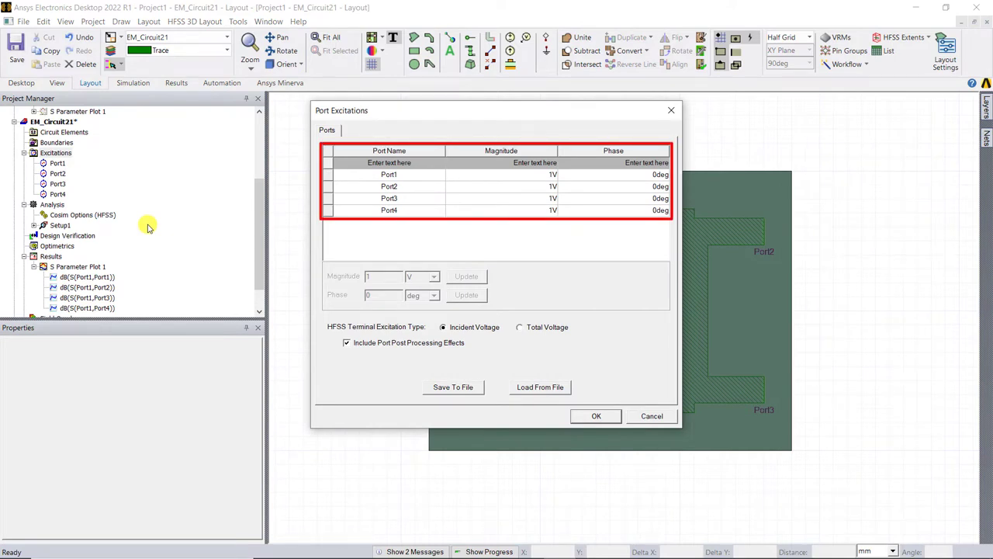
left_click(327, 190)
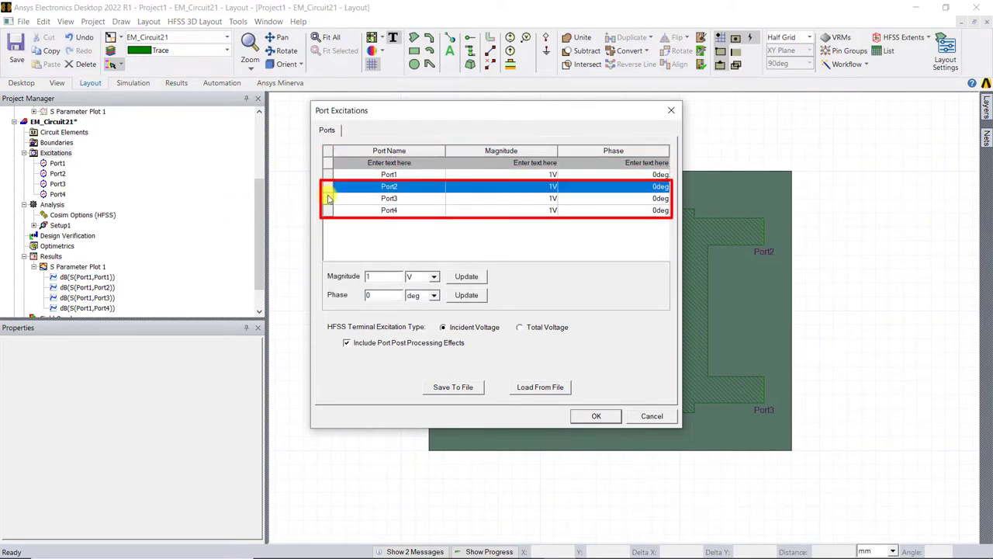
left_click_drag(327, 199, 329, 210)
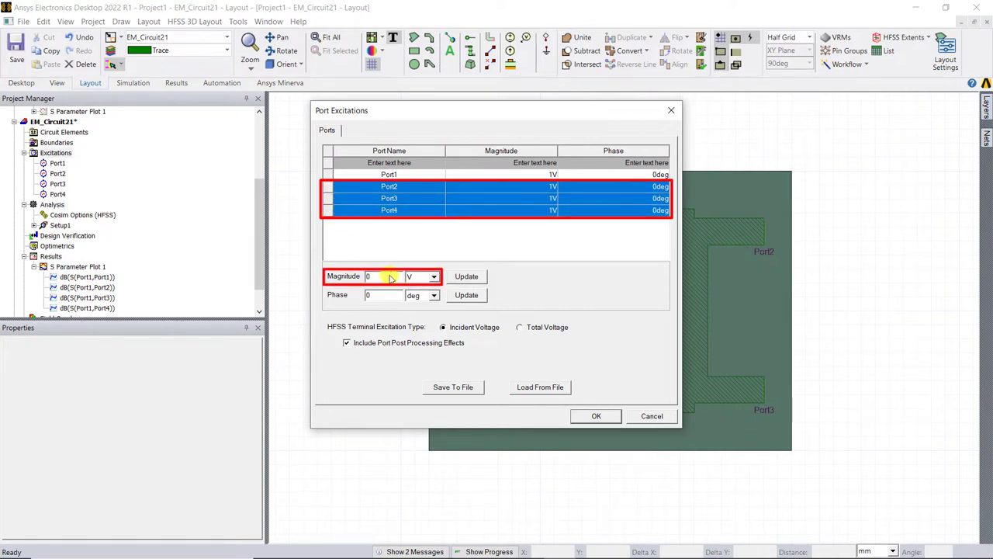
left_click(466, 277)
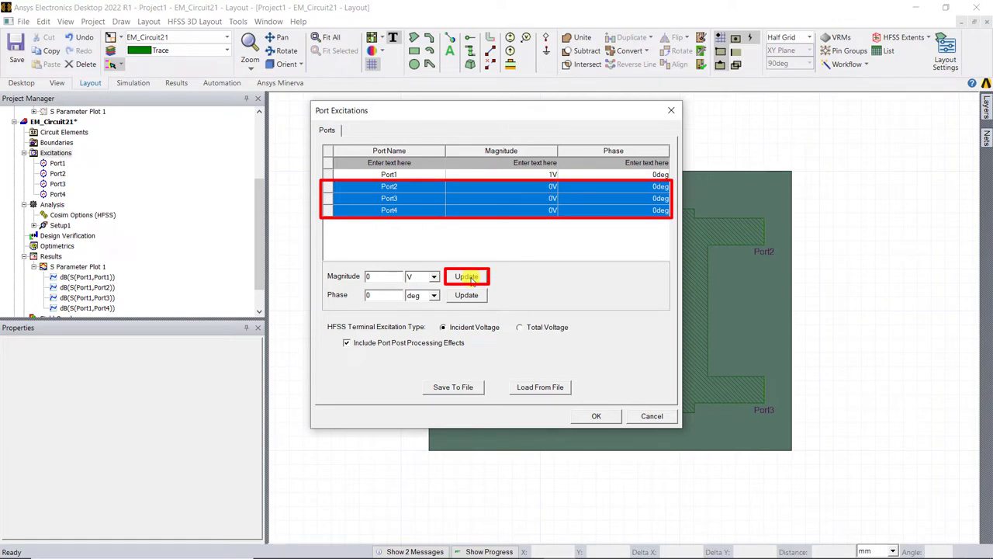
left_click(596, 416)
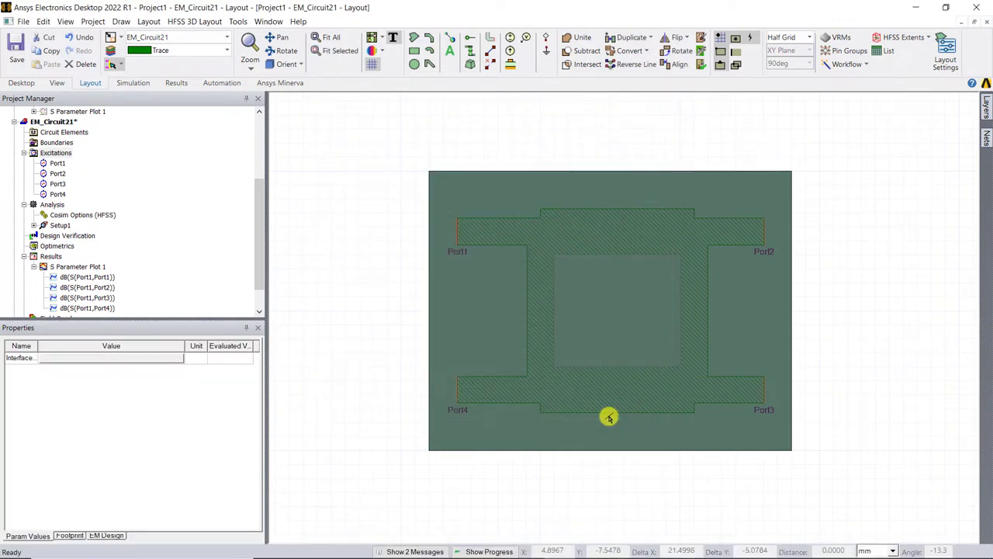
Create a surface-only Mag_E field plot on the Substrate layer from Setup1 : Last Adaptive at 3.6GHz and 0deg phase.
left_click_drag(256, 244, 256, 262)
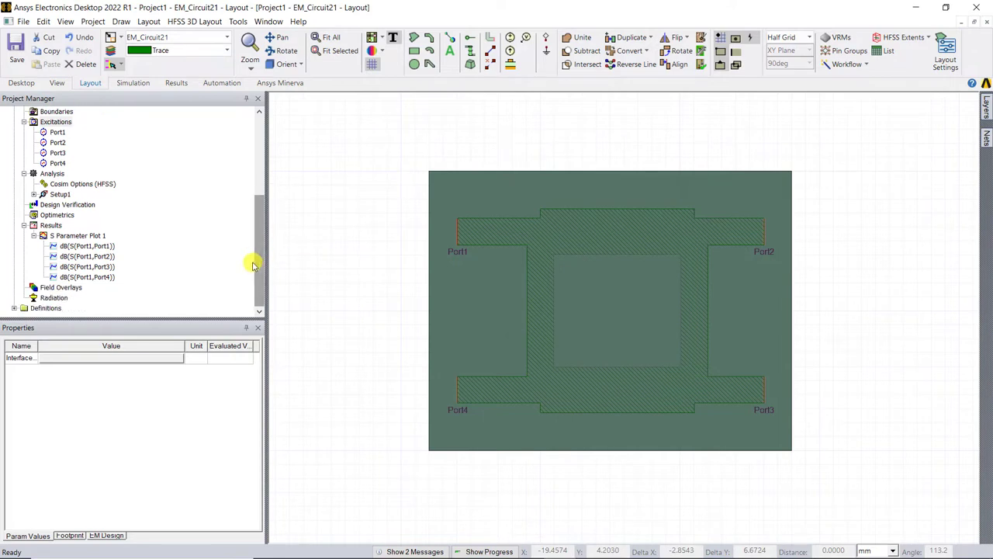
right_click(65, 290)
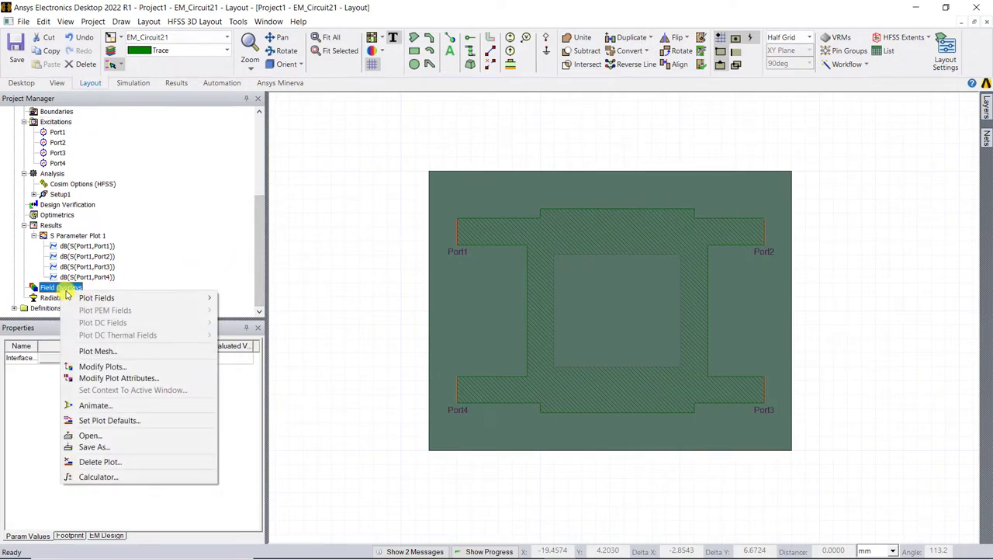
mouse_move(126, 297)
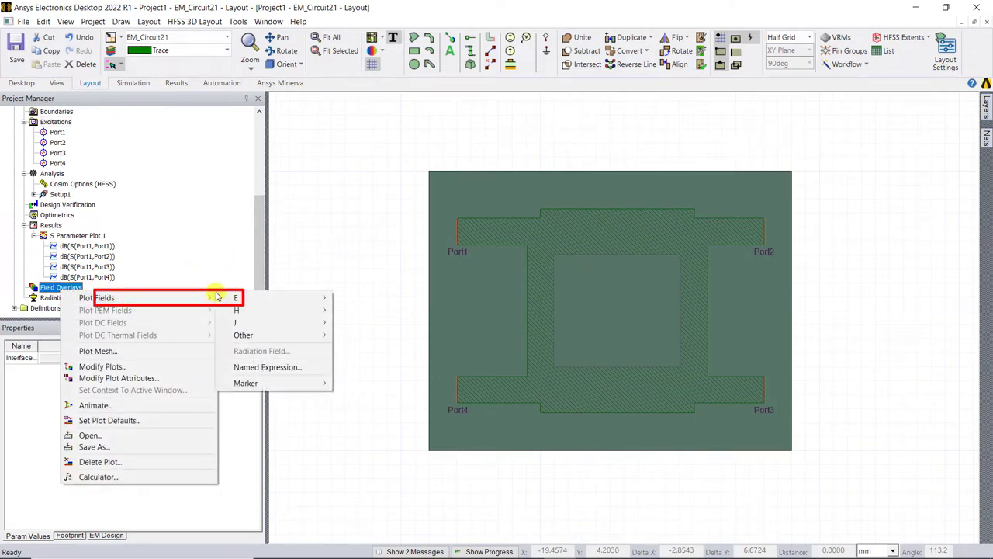
mouse_move(237, 297)
left_click(390, 298)
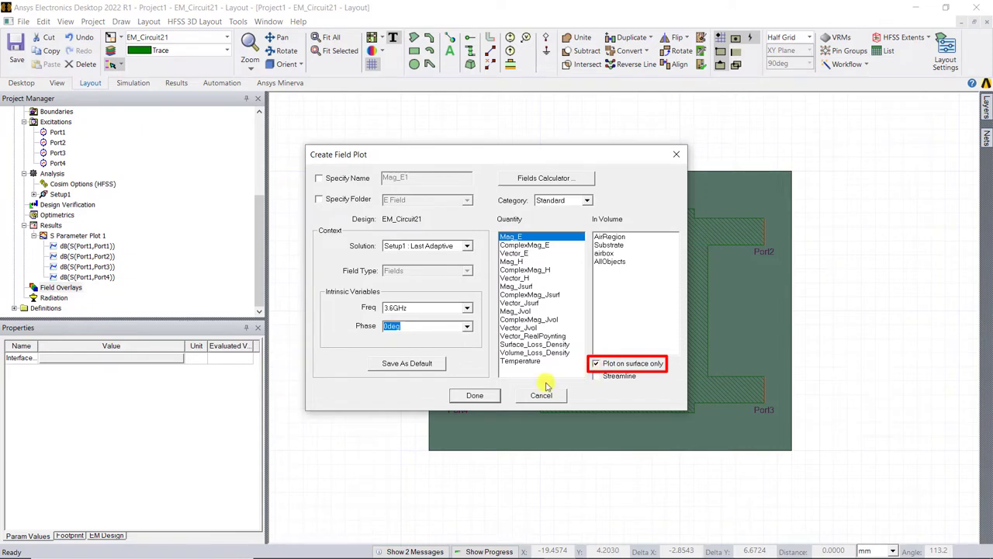
left_click(486, 397)
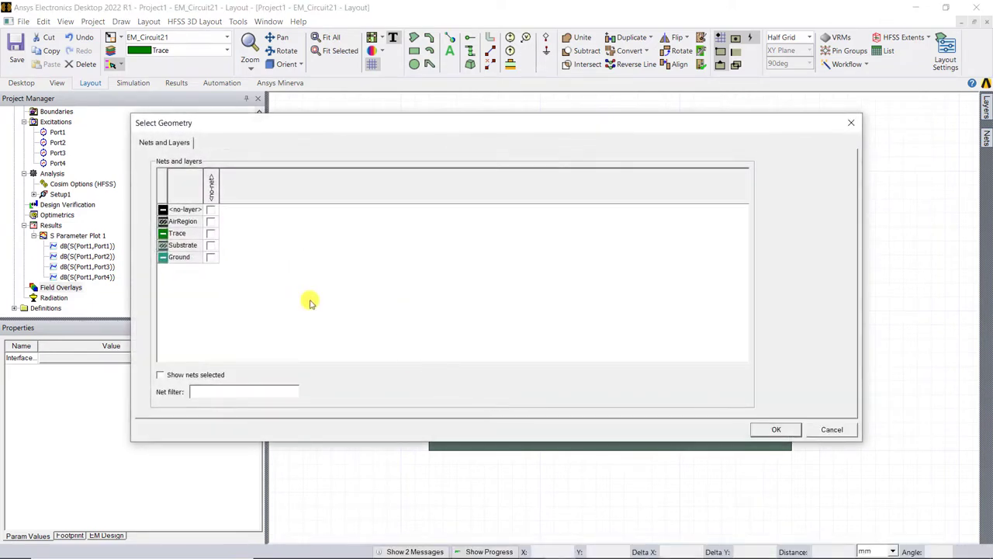
left_click(210, 245)
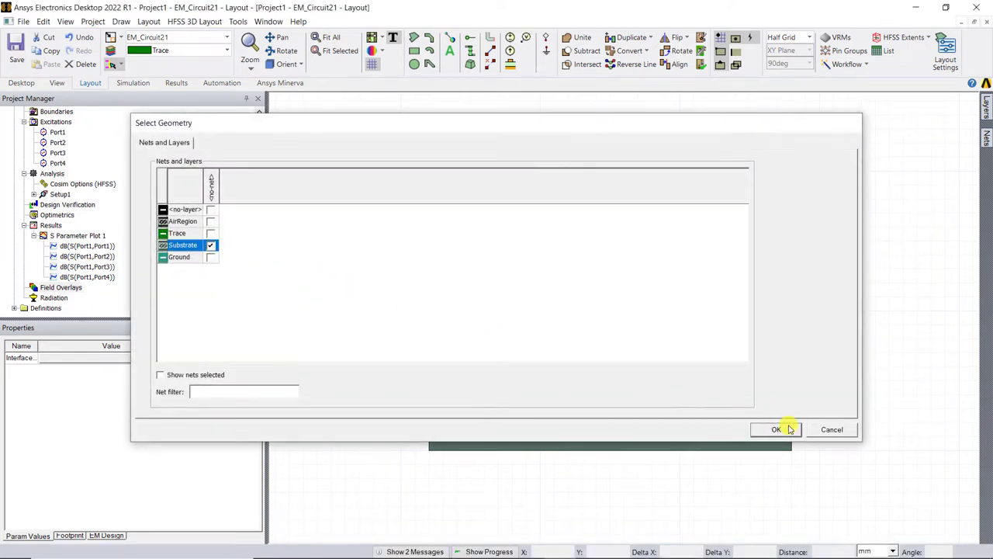
left_click(780, 428)
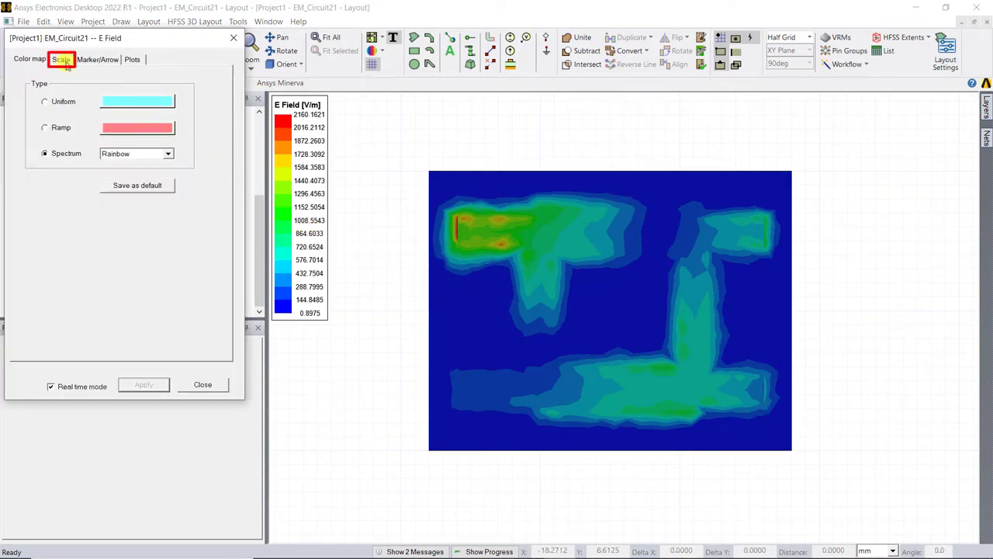
Change the E Field plot's color scale to logarithmic.
left_click(65, 62)
left_click(115, 241)
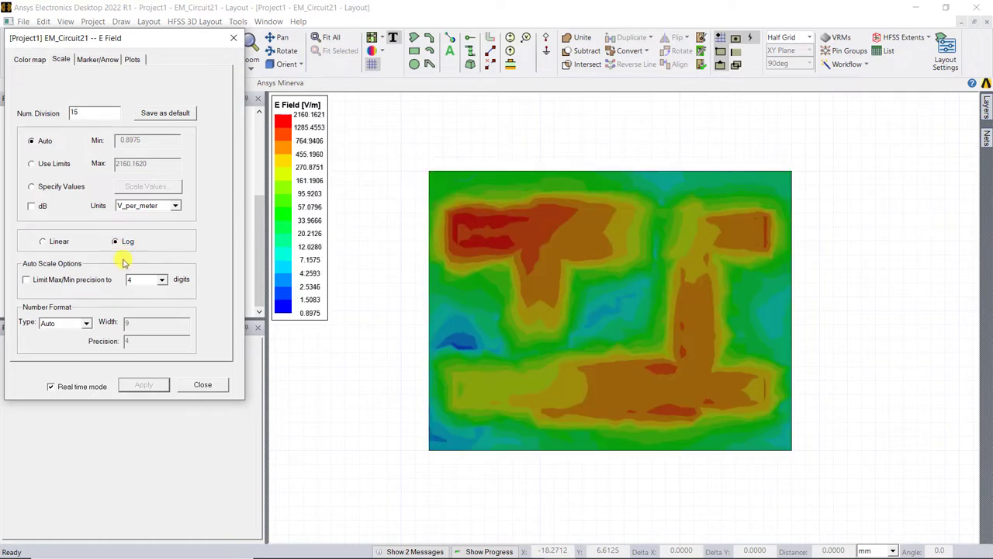
left_click(202, 386)
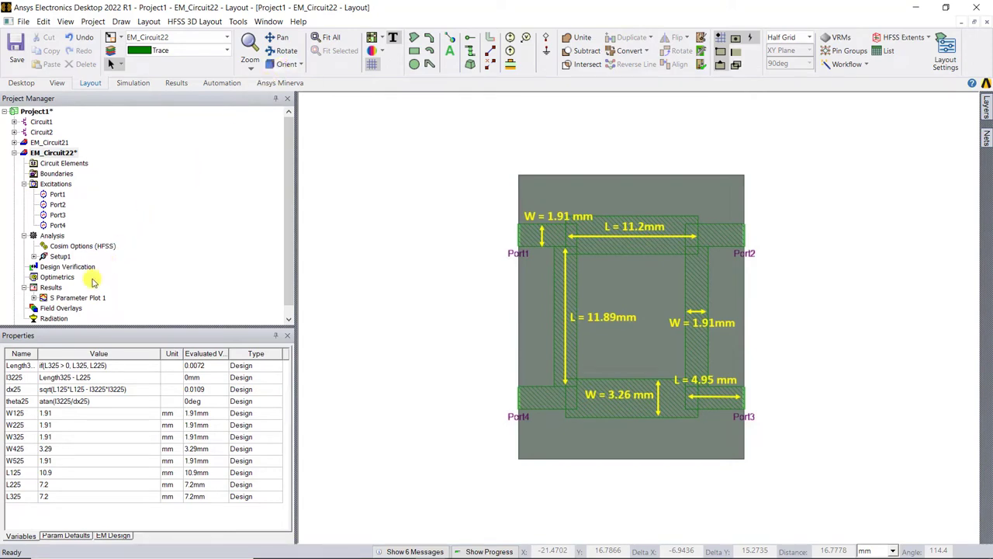
View EM_Circuit22's S Parameter Plot 1 and export its Setup1 as an HFSS model file named Branchline_Coupler.
double_click(78, 298)
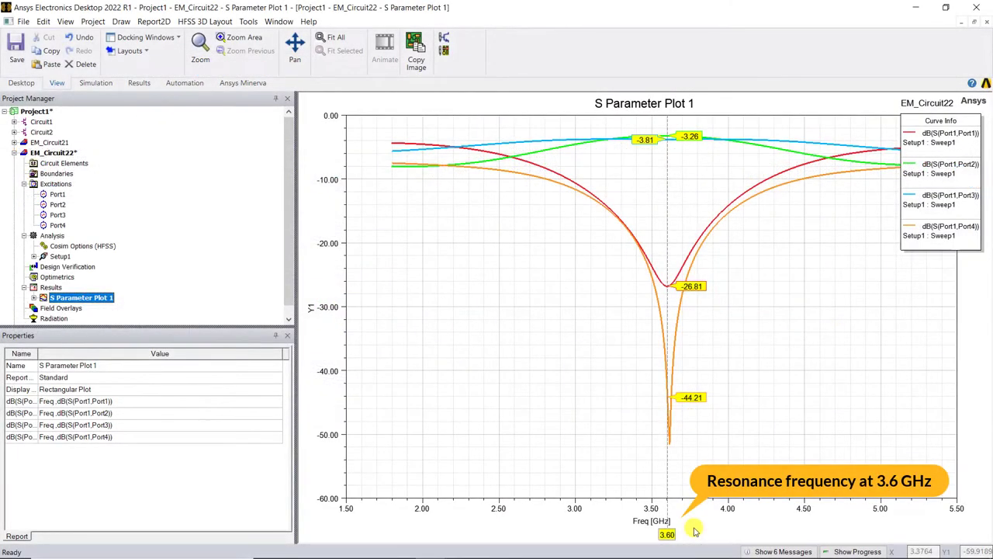
right_click(54, 258)
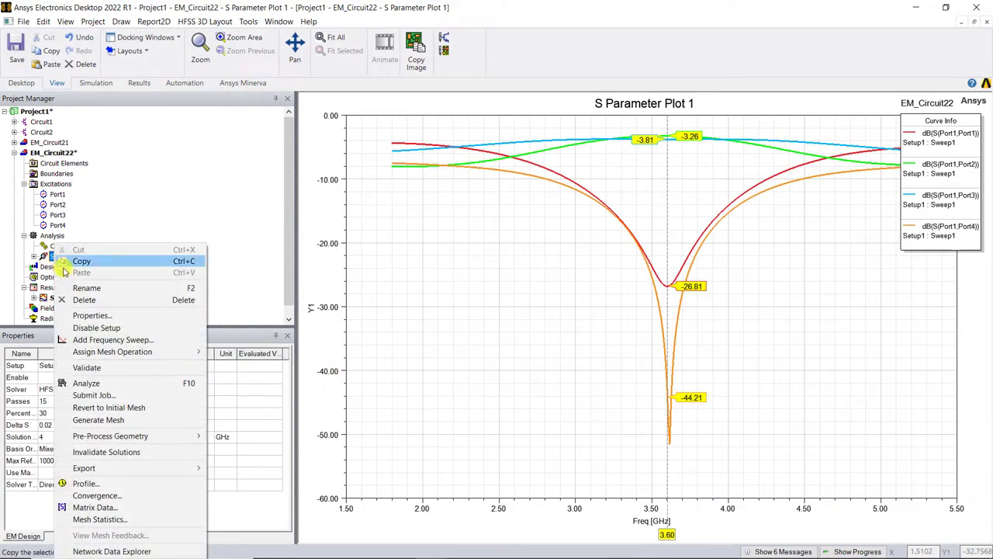
mouse_move(129, 469)
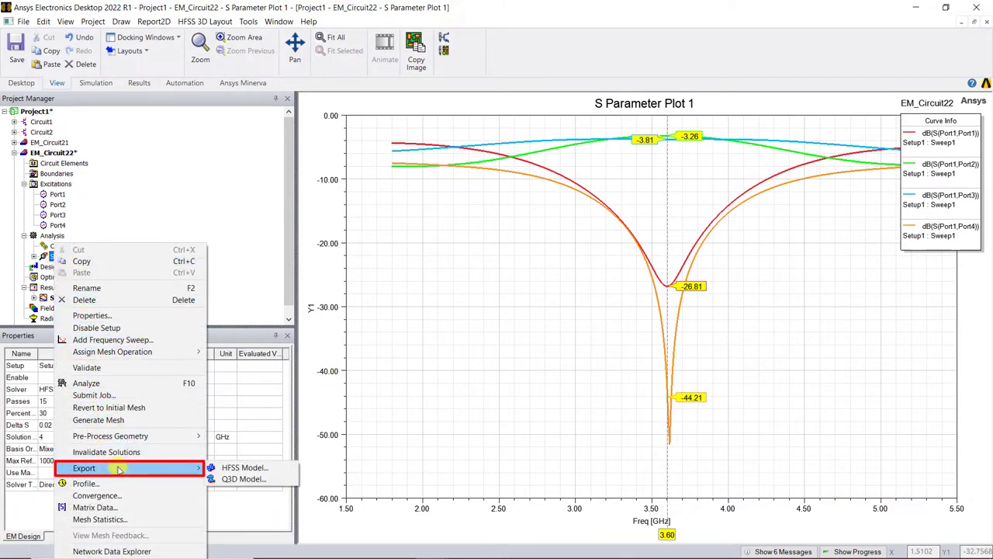
left_click(277, 467)
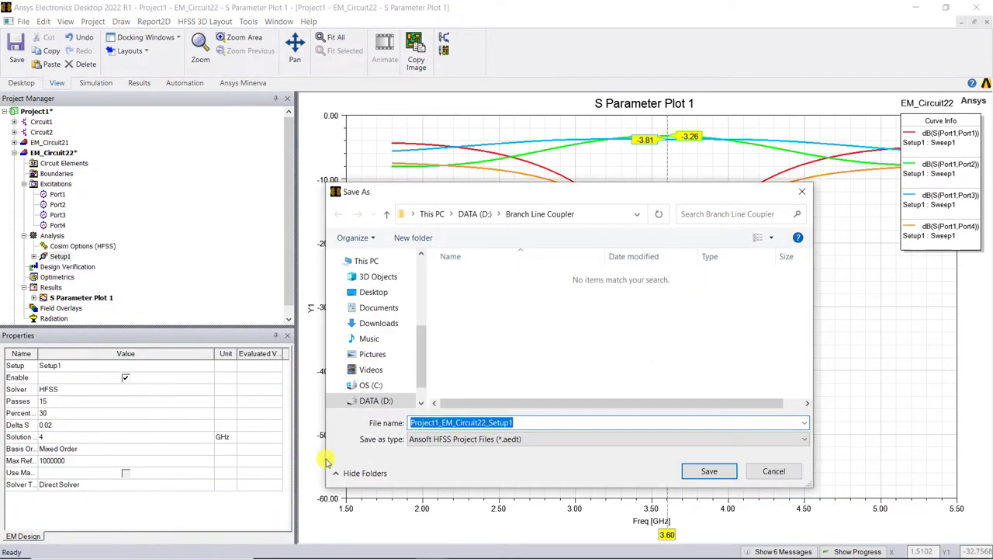
type("Branchline_Coupler")
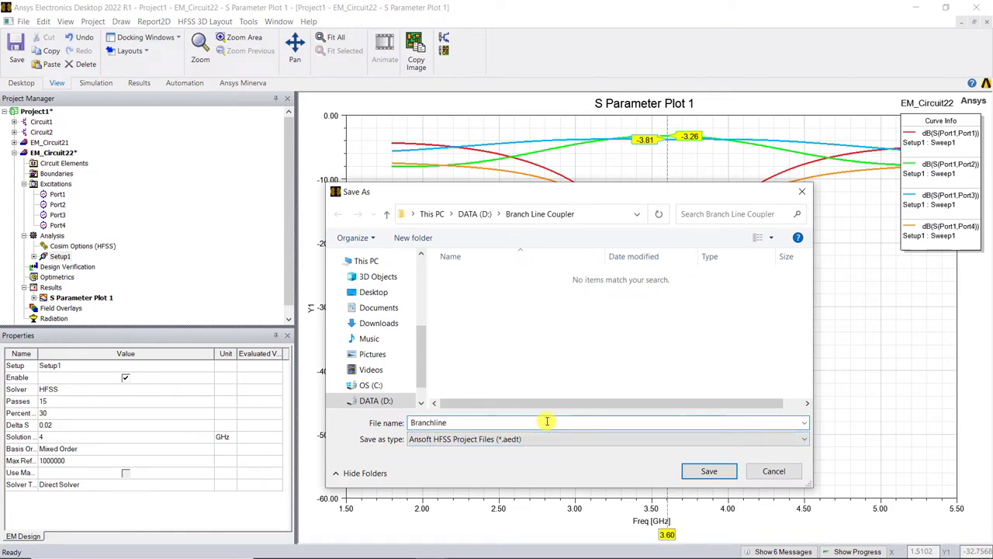
left_click(715, 473)
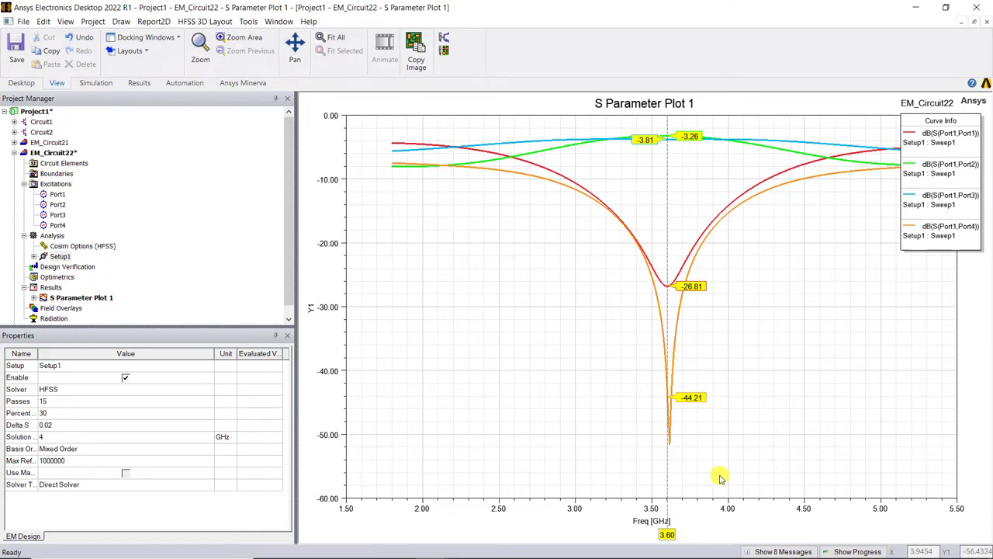
Open the exported Branchline_Coupler project and display HFSSDesign1 in the 3D modeler.
left_click(21, 82)
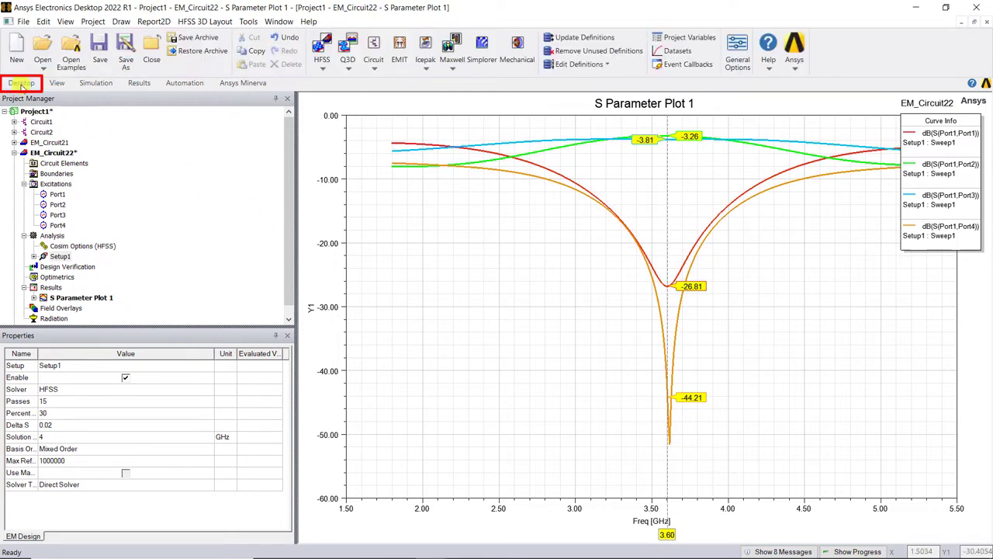
left_click(42, 54)
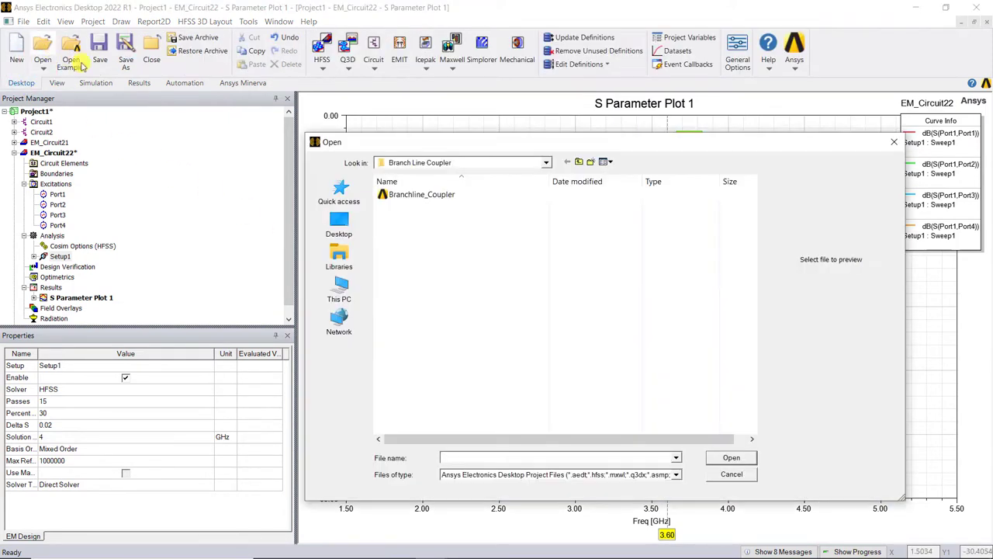
left_click(423, 197)
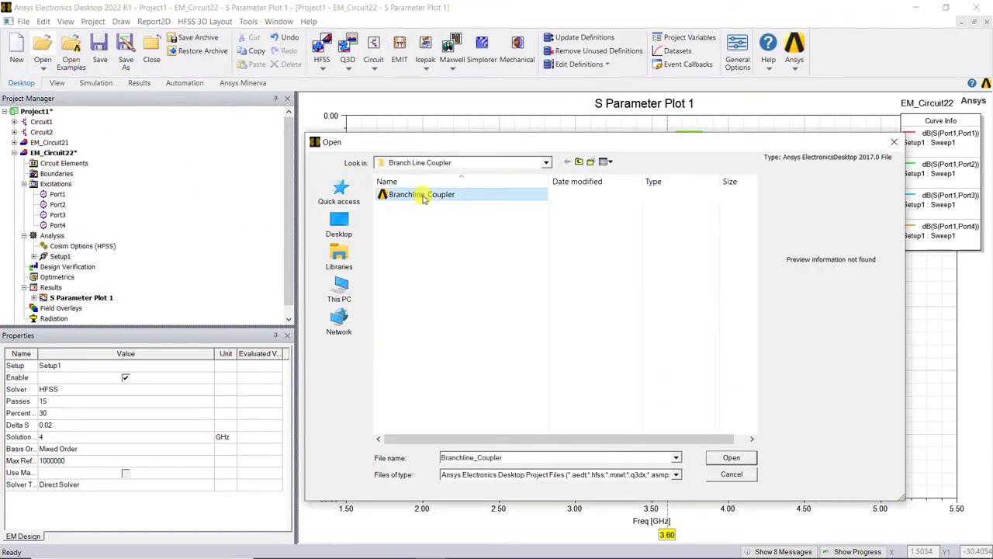
left_click(733, 458)
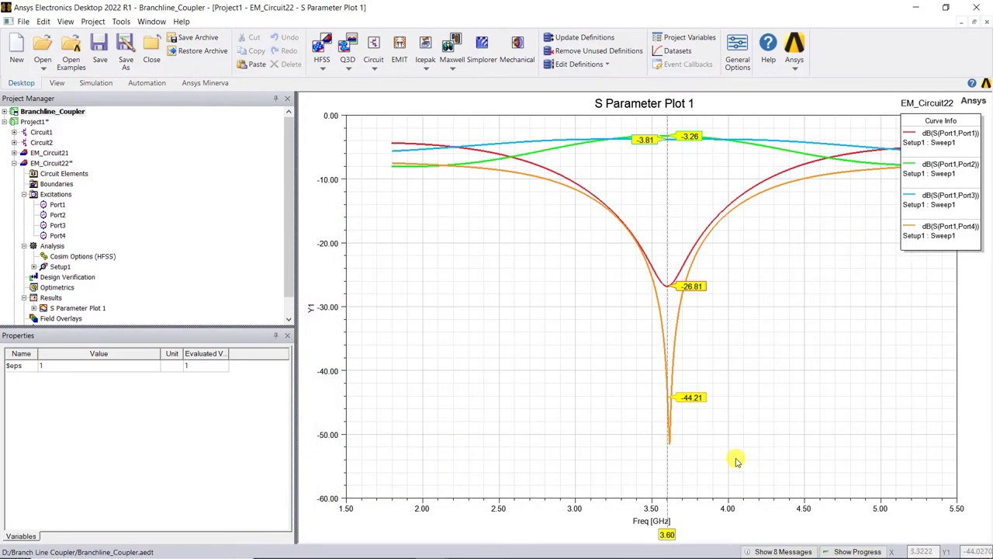
left_click(15, 122)
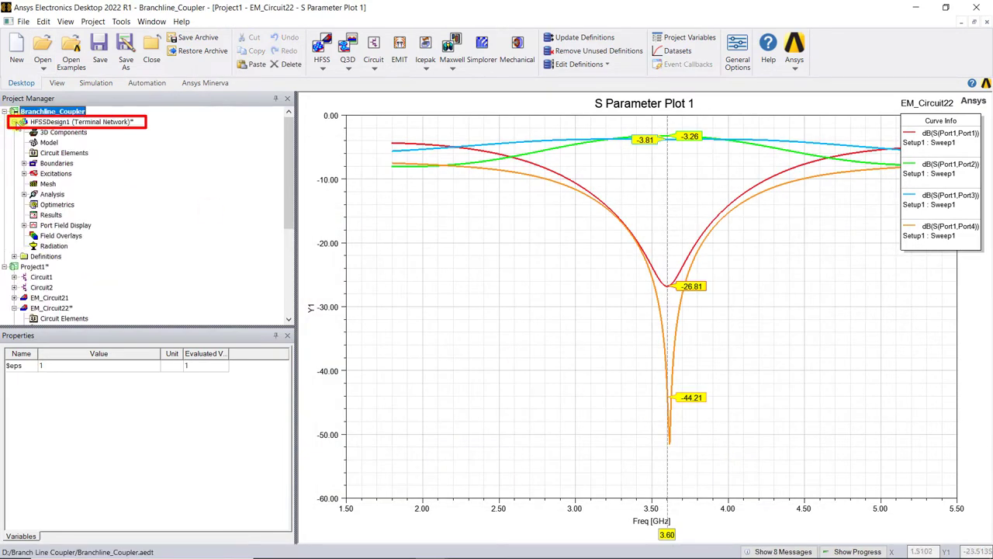
double_click(72, 125)
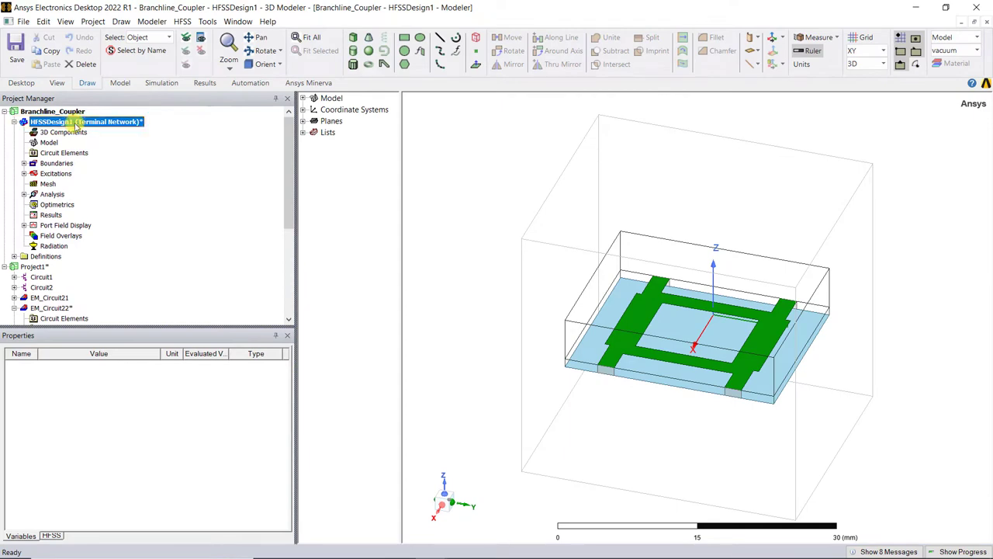
Examine the exported model's solids by material and its finite conductivity and lumped port sheets.
left_click(303, 98)
left_click(314, 109)
left_click(325, 121)
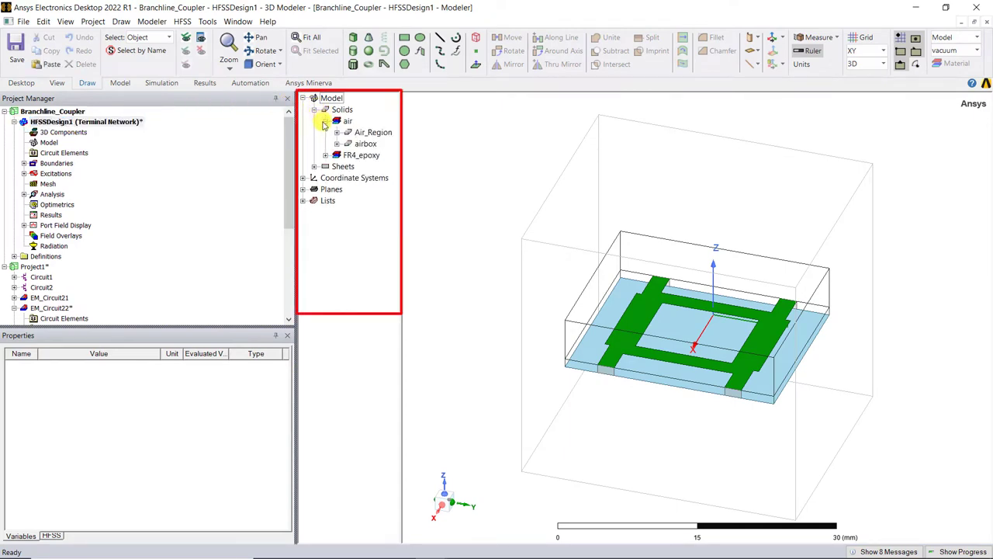
left_click(326, 156)
left_click(315, 178)
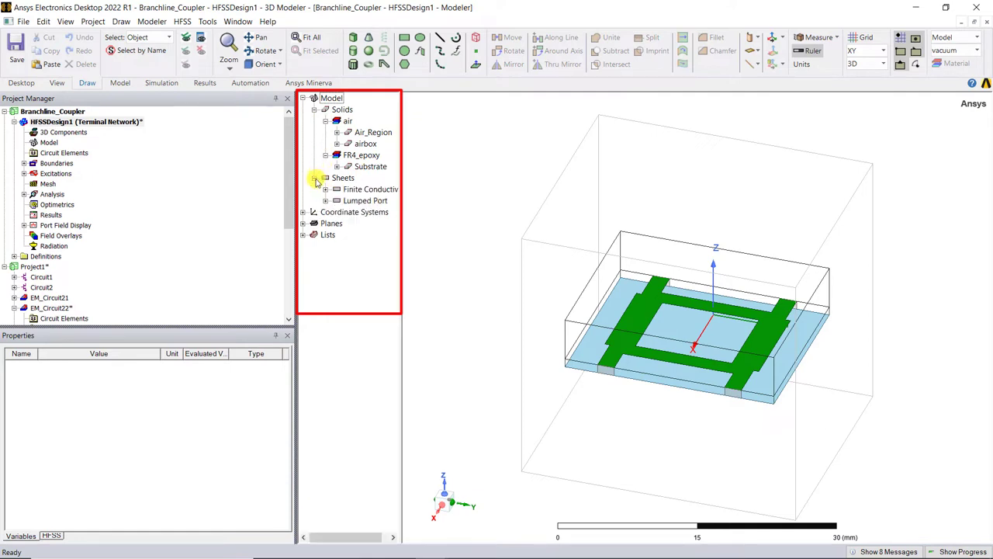
left_click(325, 190)
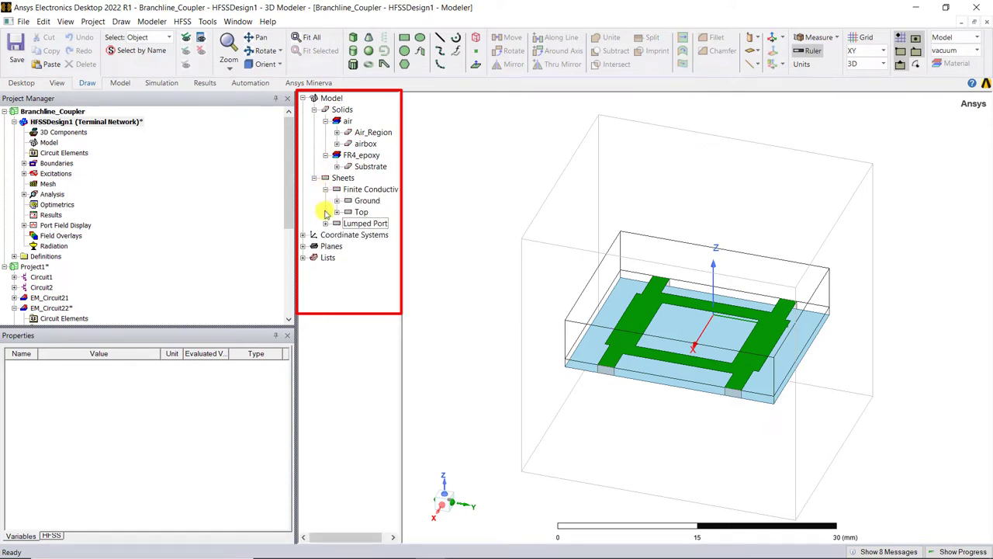
left_click(326, 224)
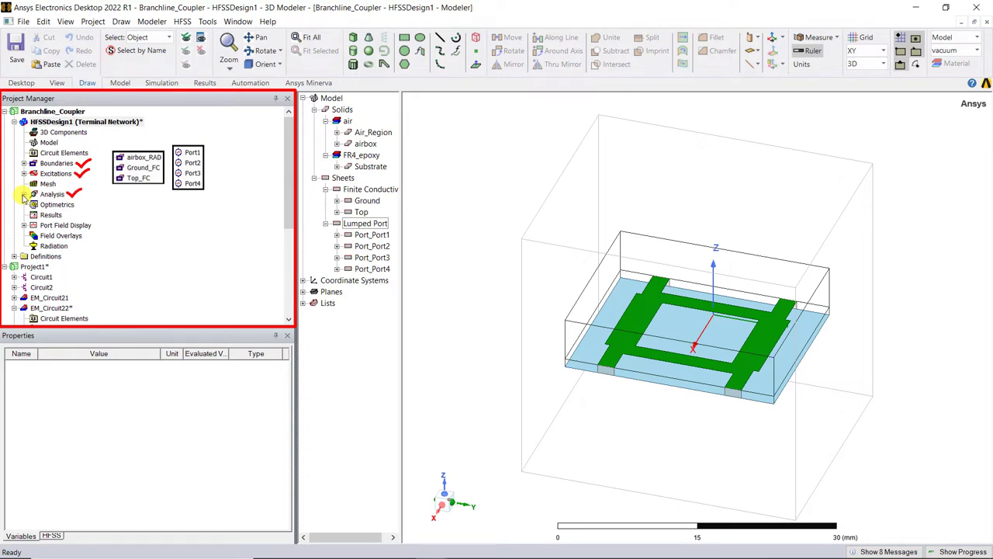
Run the analysis of Setup1 in HFSSDesign1.
left_click(23, 194)
right_click(60, 204)
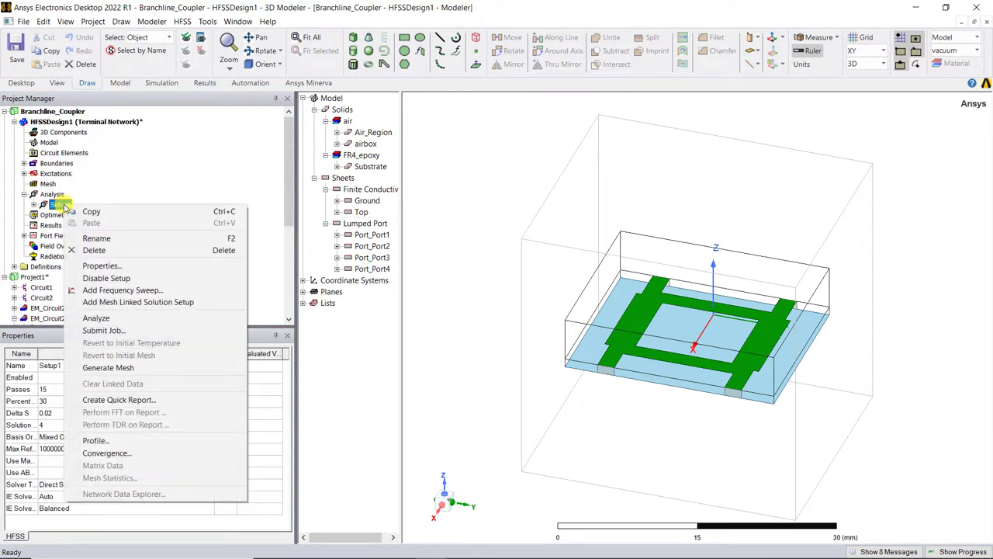
left_click(116, 318)
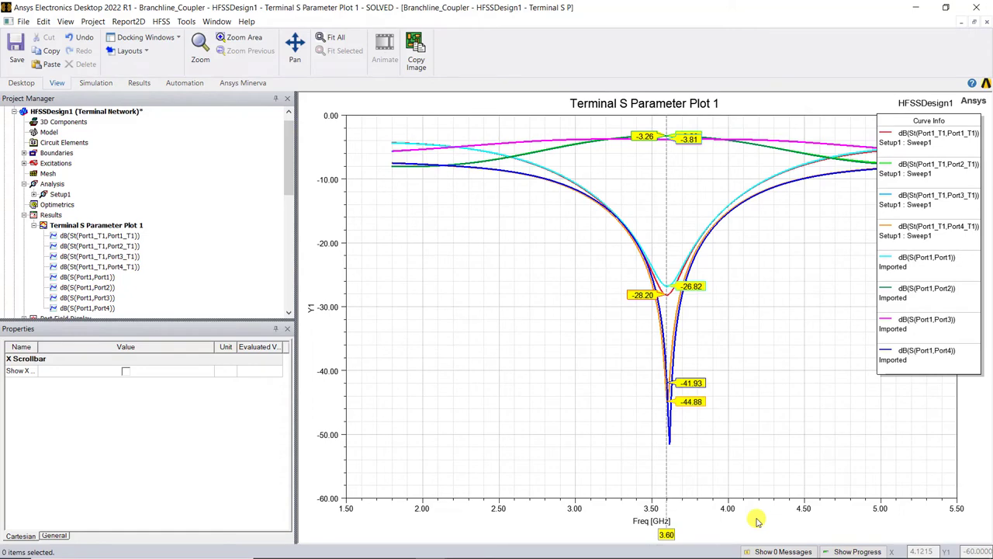
Return to the 3D model of HFSSDesign1 and delete Air_Region, airbox and the four lumped port sheets Port_Port1 to Port_Port4.
double_click(80, 113)
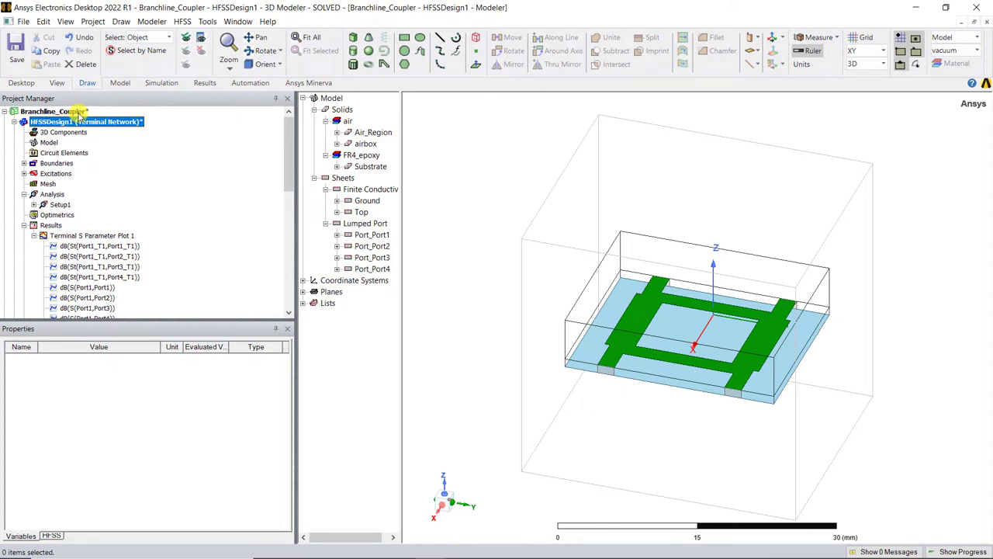
left_click(375, 134)
left_click(365, 144, "ctrl")
left_click(371, 234, "ctrl")
left_click(372, 246, "ctrl")
left_click(372, 257, "ctrl")
key("Delete")
left_click(372, 268, "ctrl")
key("Delete")
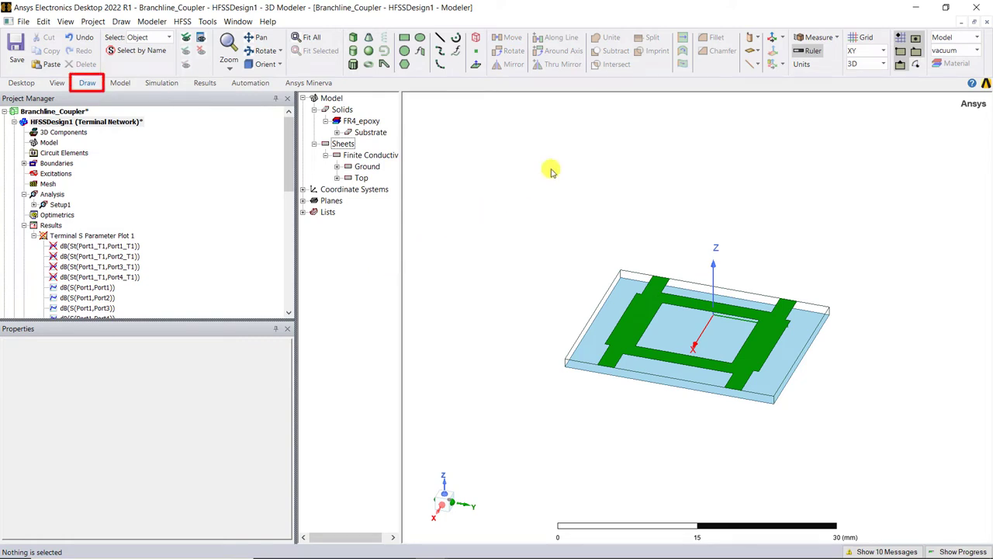
Create a relative coordinate system with its origin at the Port 1 end of the coupler trace.
left_click(763, 41)
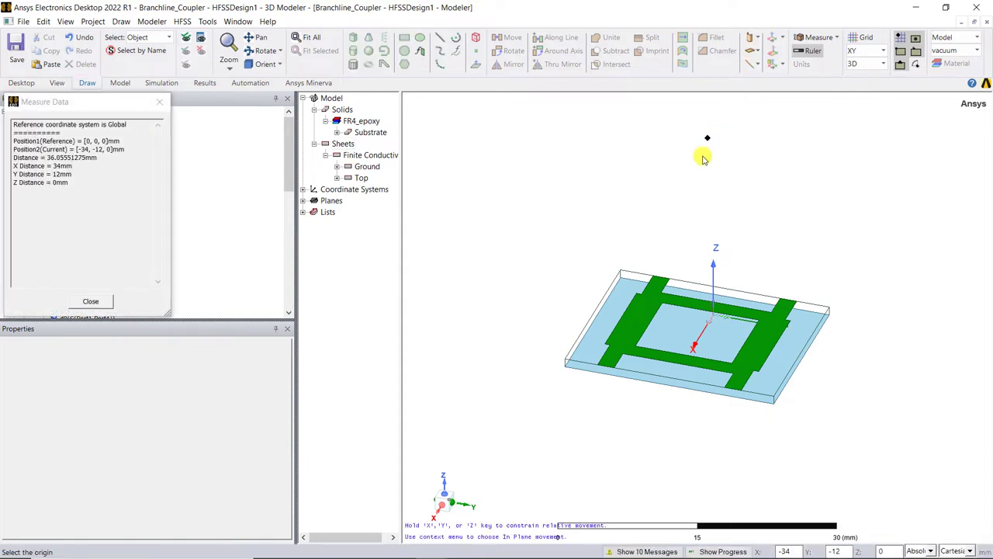
left_click(607, 370)
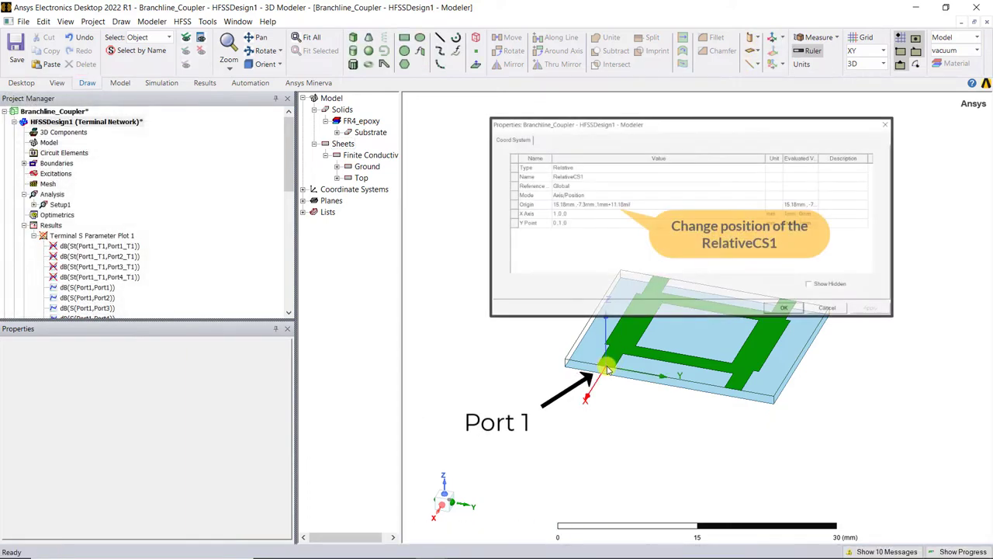
key("Return")
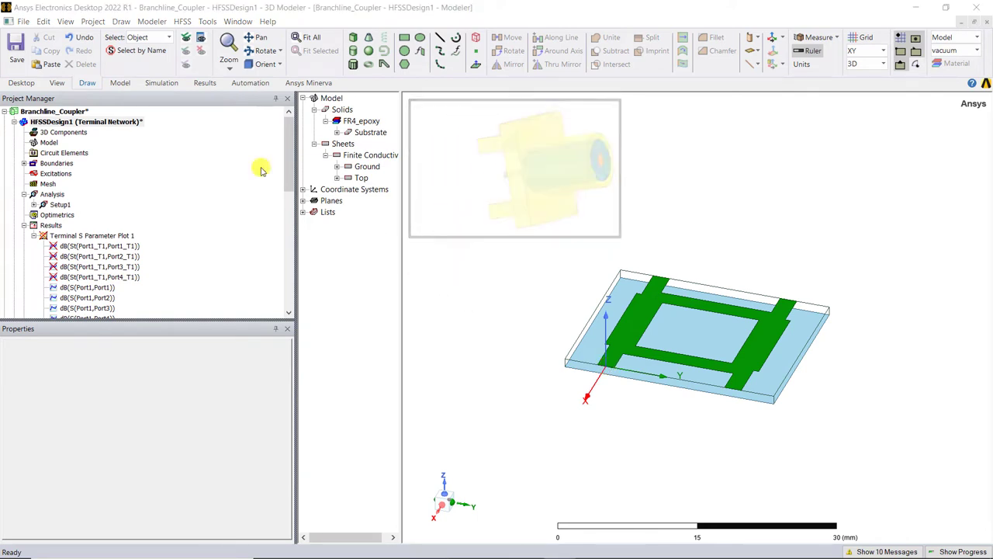
Place an SMA_RF_Jack from the Surface Mount Devices component library at the Port 1 coordinate system.
left_click(66, 21)
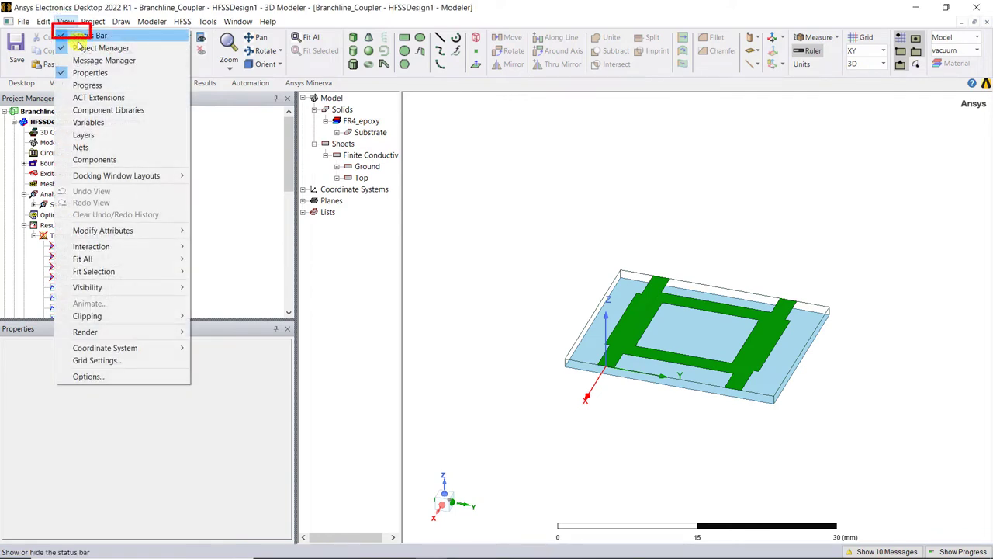
left_click(132, 109)
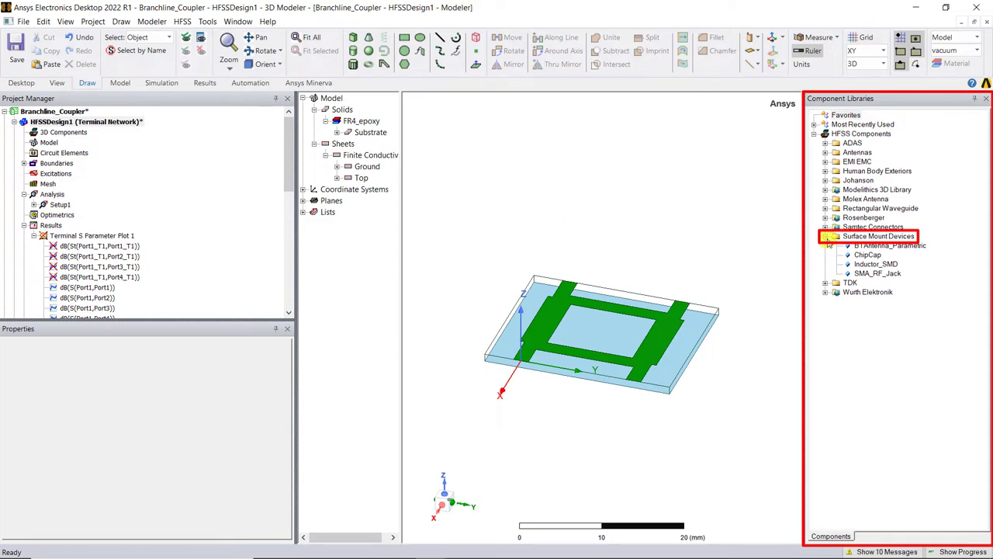
left_click_drag(877, 273, 568, 374)
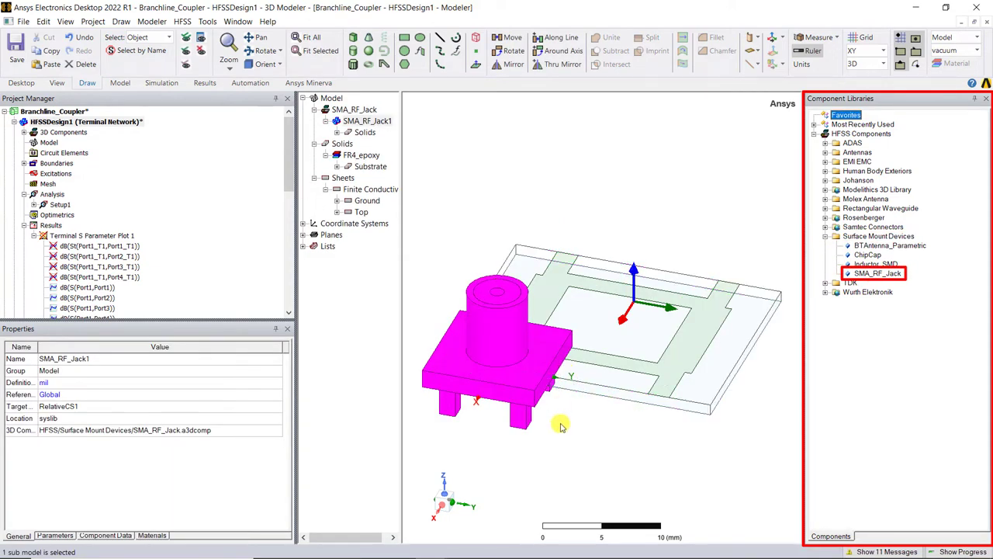
left_click(560, 426)
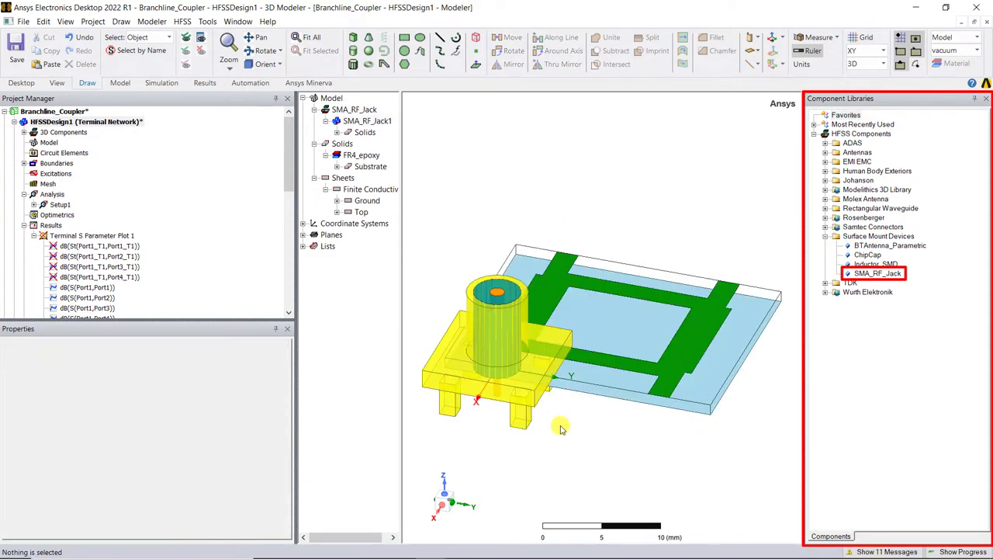
left_click(985, 99)
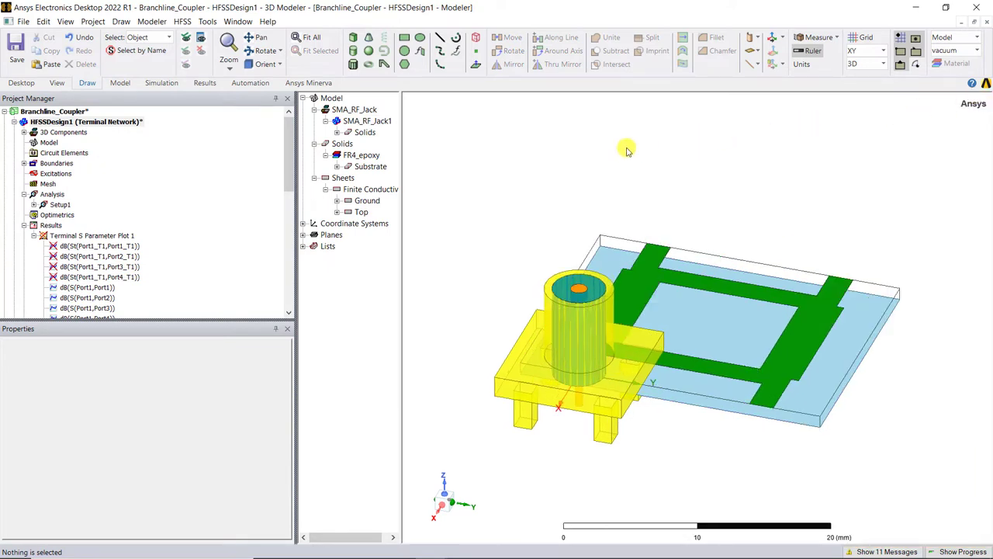
Open the 3D component definition of SMA_RF_Jack1 for editing.
left_click(364, 122)
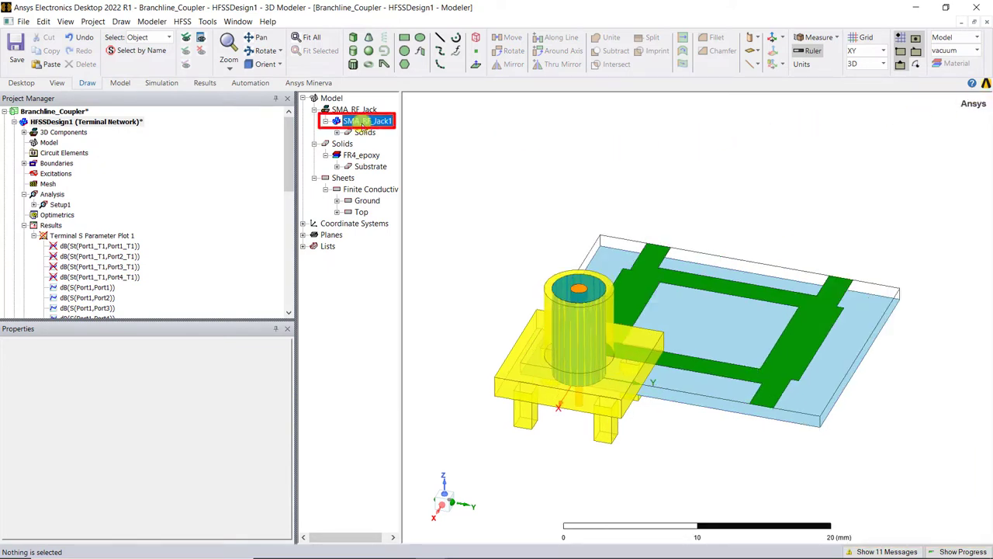
right_click(363, 124)
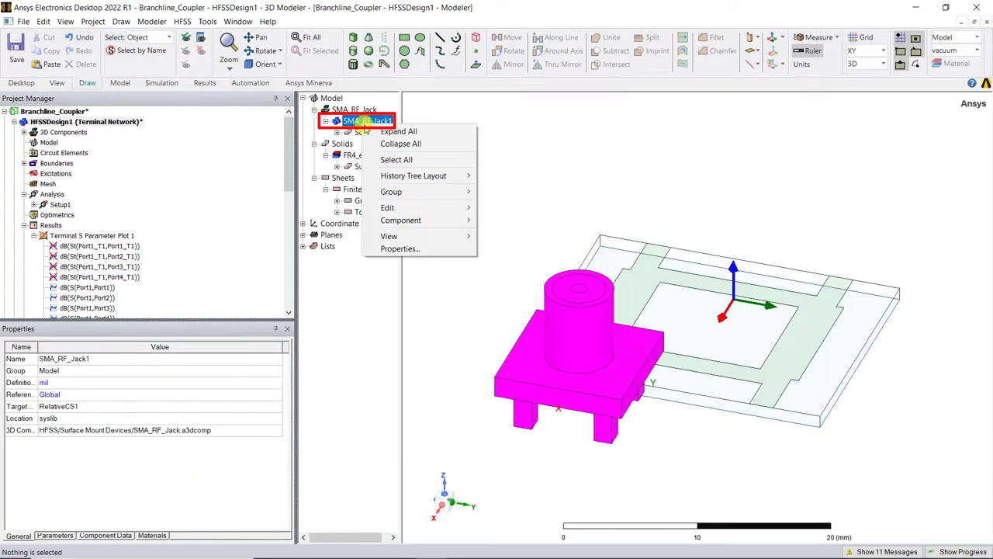
mouse_move(433, 222)
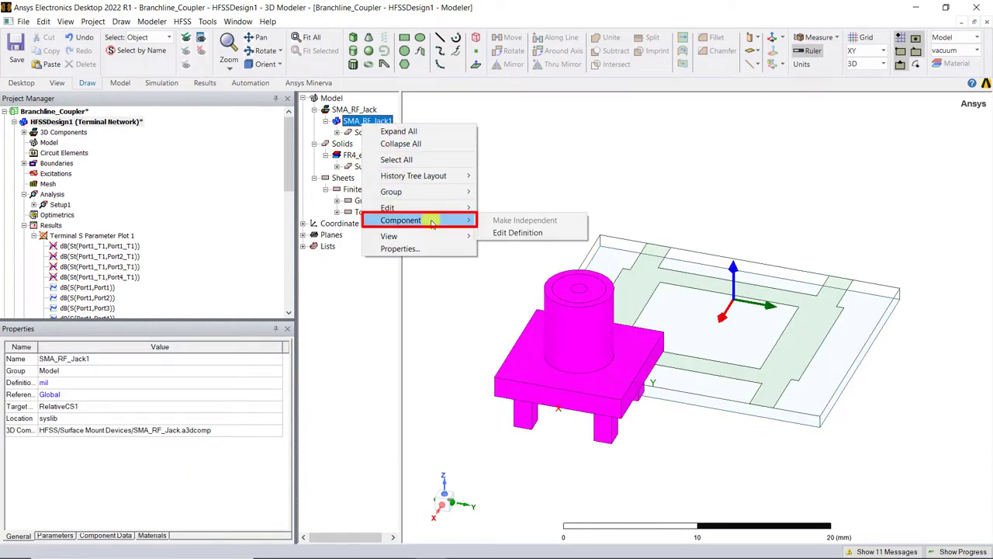
left_click(547, 233)
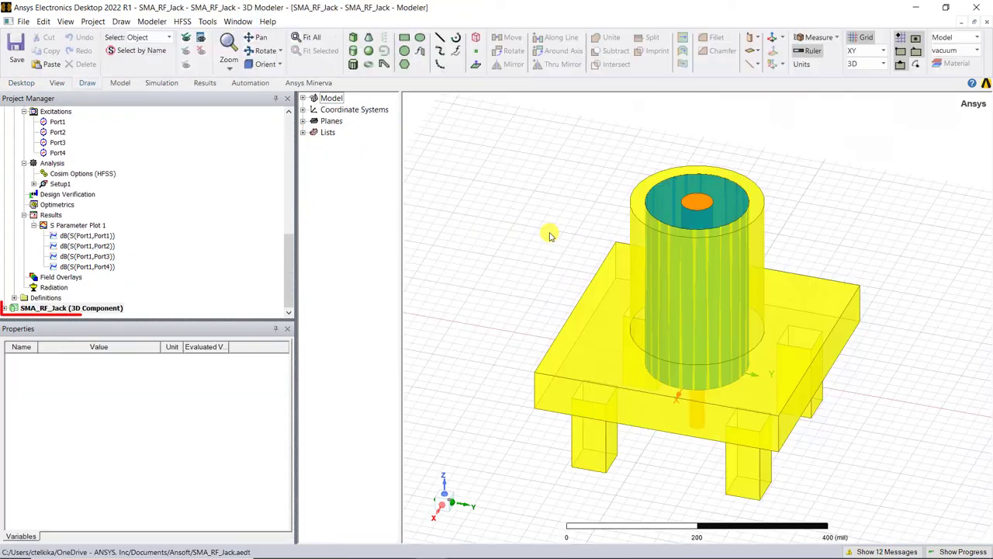
Examine the SMA_RF_Jack component's design variables and its wave port excitation 1.
left_click(6, 308)
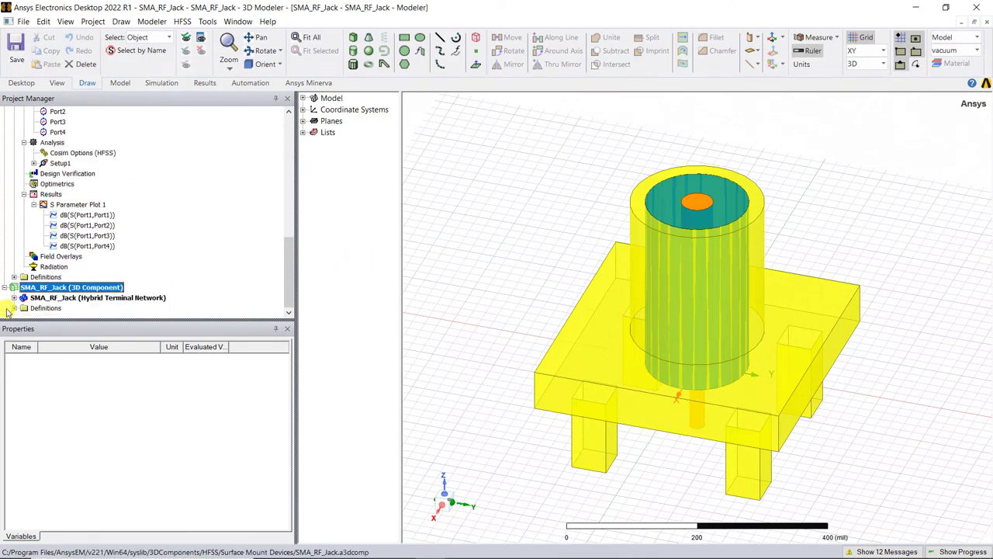
left_click(14, 293)
left_click(118, 174)
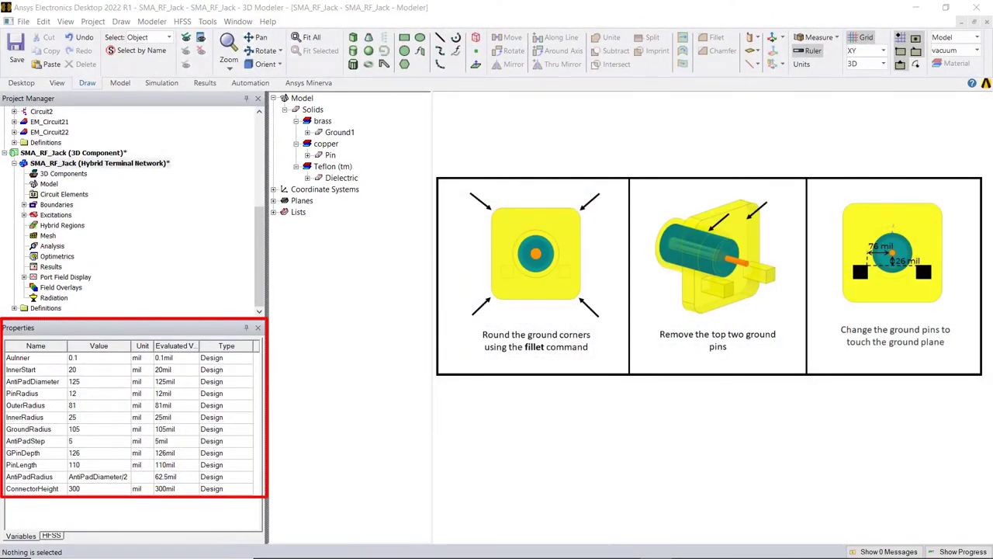
left_click(24, 215)
left_click(48, 226)
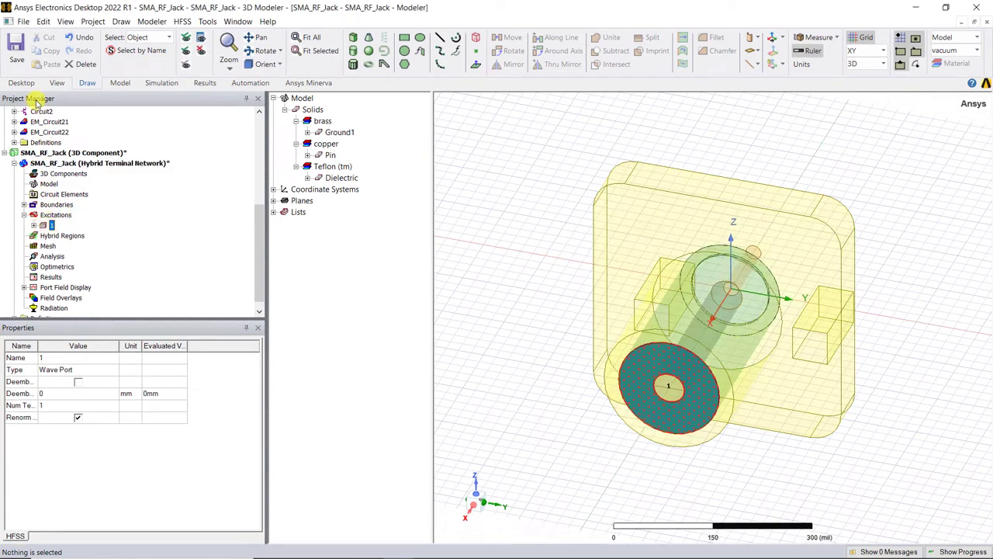
Save the modified connector as SMA_Connector in the 3D component file format.
left_click(22, 21)
left_click(50, 95)
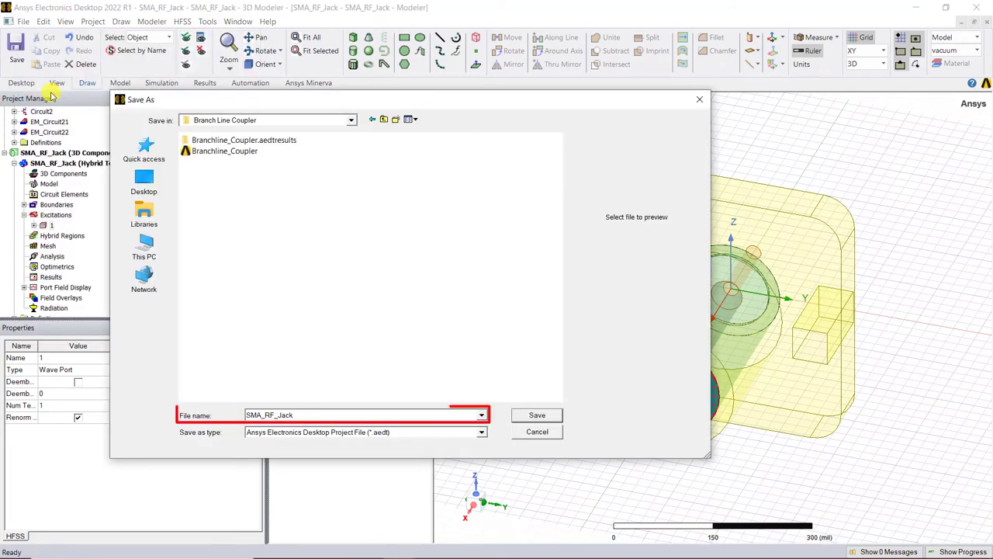
key("BackSpace")
key("BackSpace")
key("BackSpace")
key("BackSpace")
key("BackSpace")
key("BackSpace")
key("BackSpace")
type("Connector")
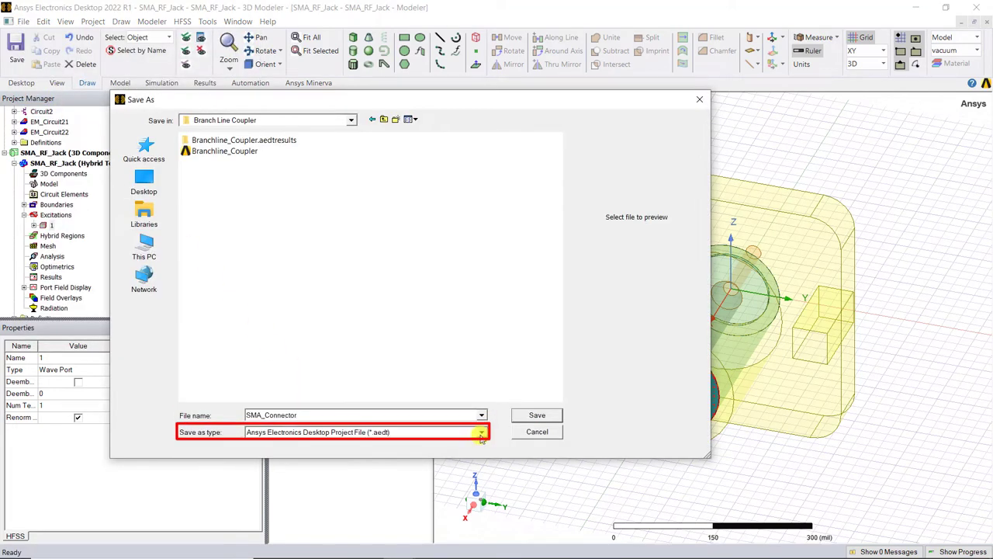
left_click(481, 432)
left_click(467, 453)
left_click(533, 416)
Review the solids, boundaries and excitations included in the 3D component and accept the update.
left_click(353, 373)
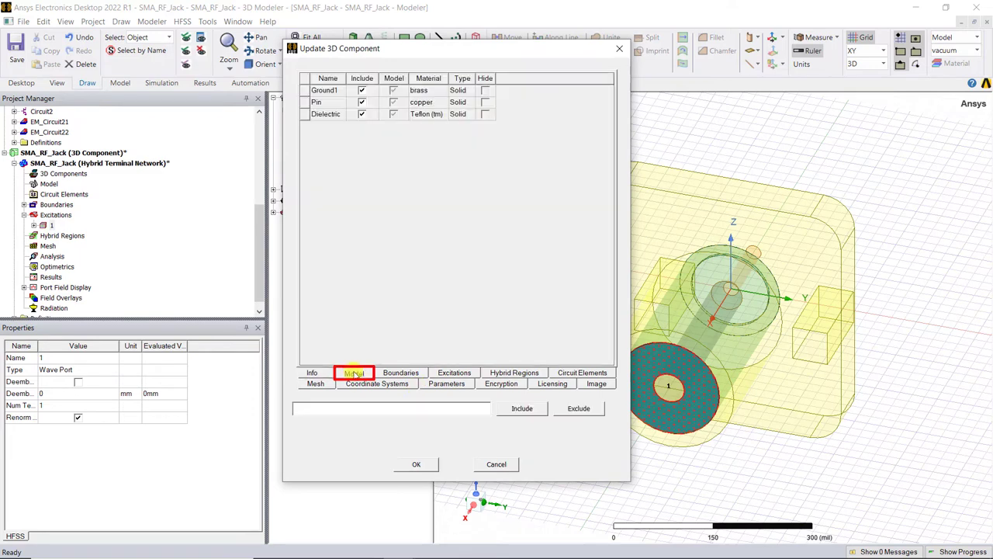
left_click(400, 373)
left_click(454, 373)
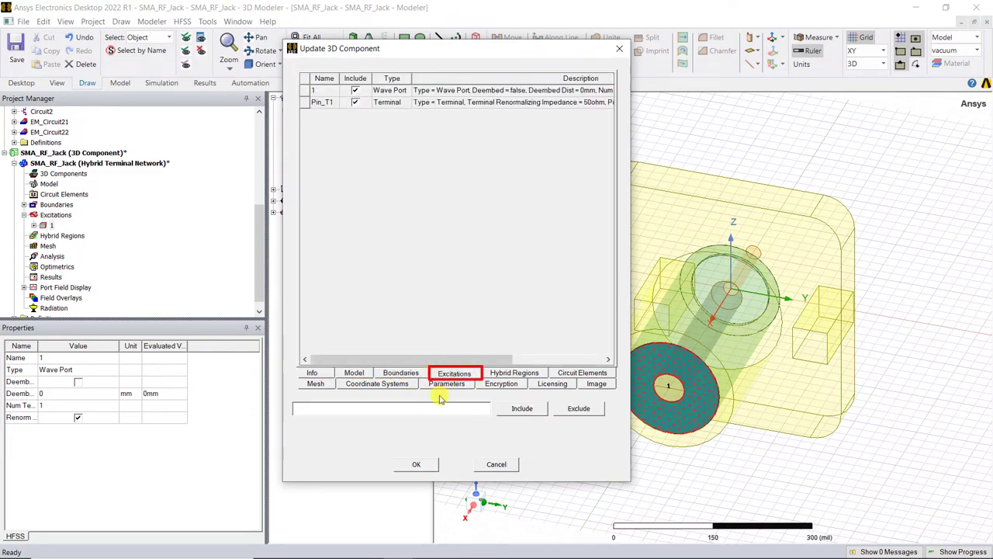
left_click(415, 464)
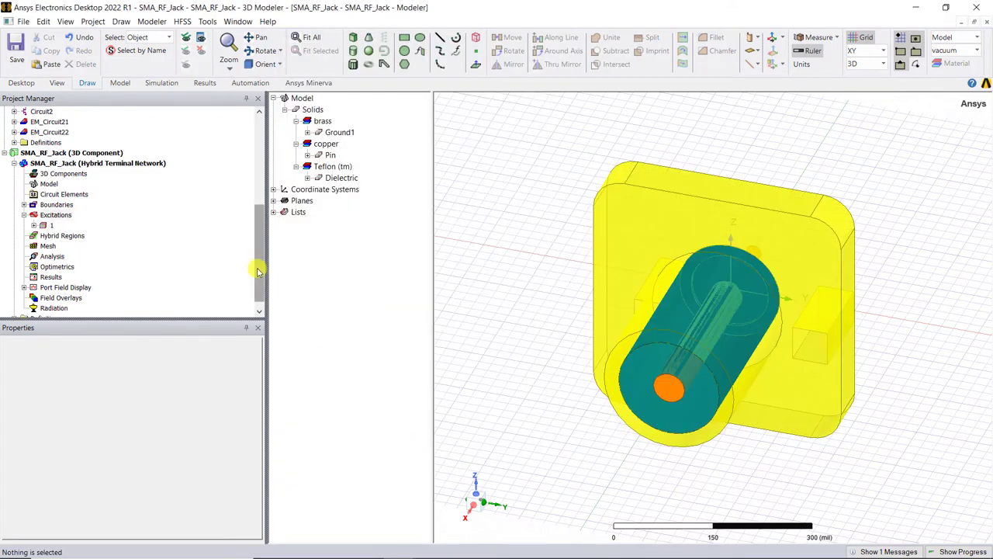
Return to HFSSDesign1 of Branchline_Coupler and insert the SMA_Connector 3D component with RelativeCS1 as target coordinate system.
left_click_drag(257, 266, 239, 151)
left_click(77, 122)
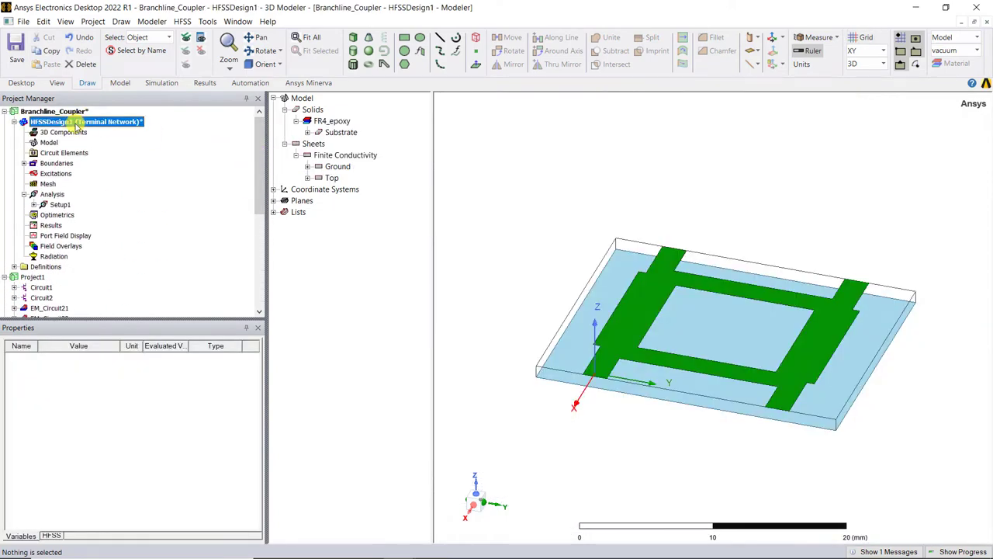
left_click(120, 82)
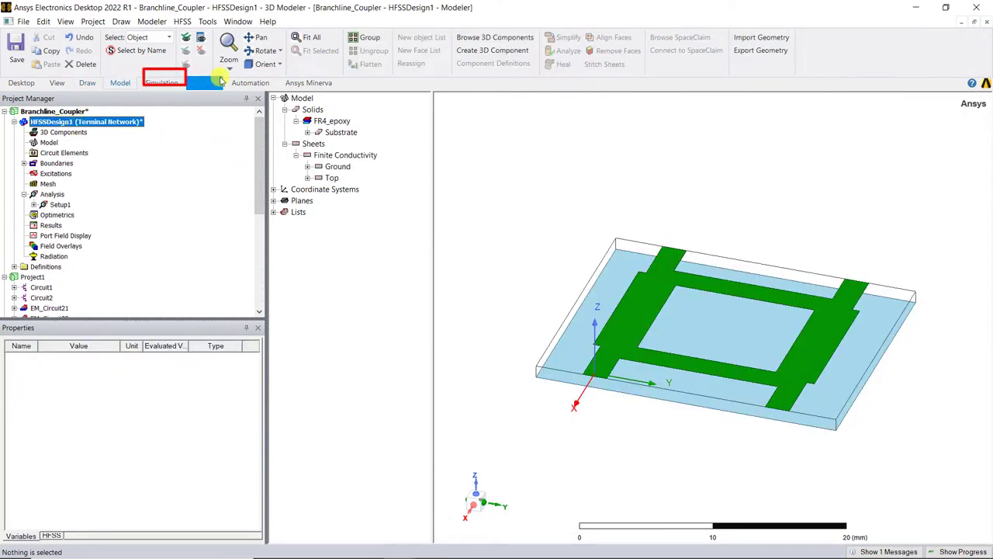
left_click(471, 41)
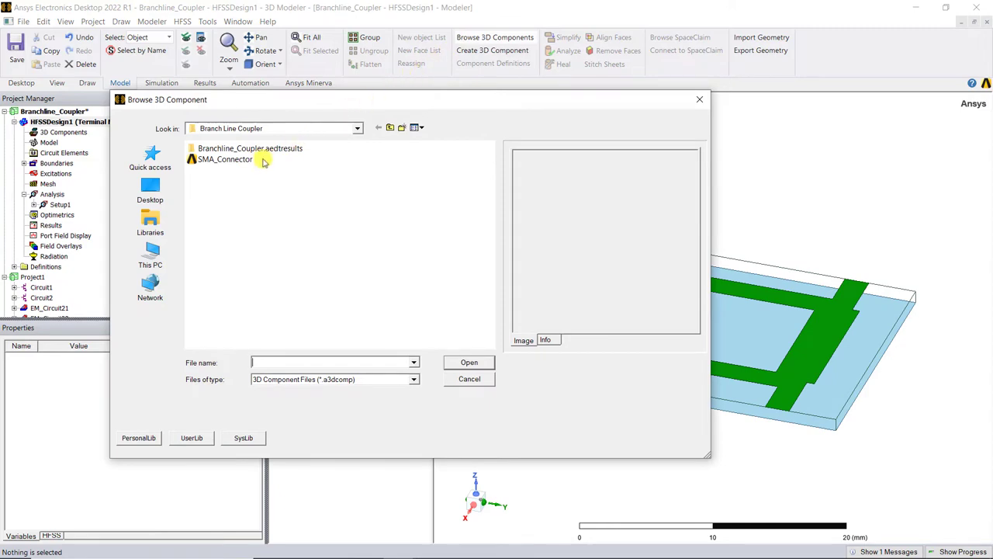
left_click(260, 160)
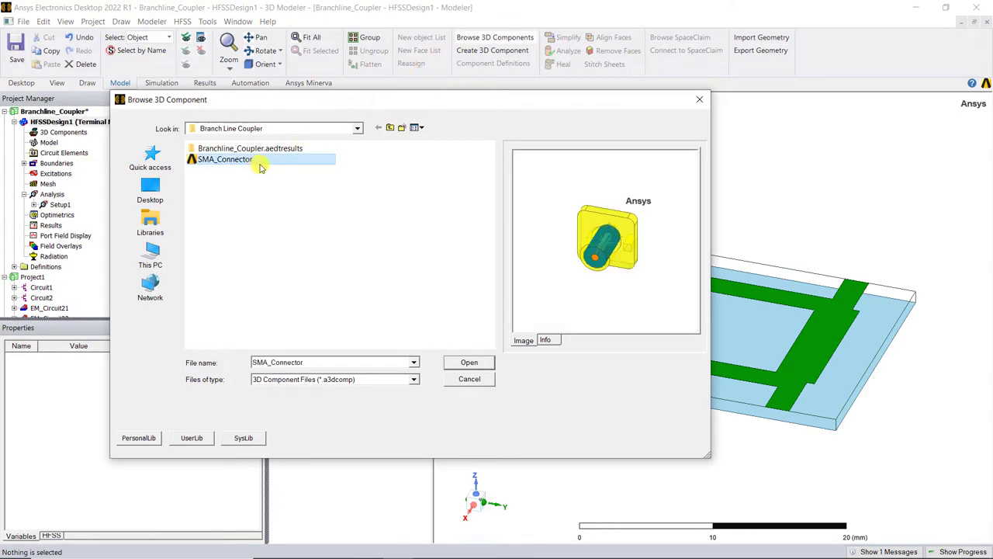
left_click(462, 362)
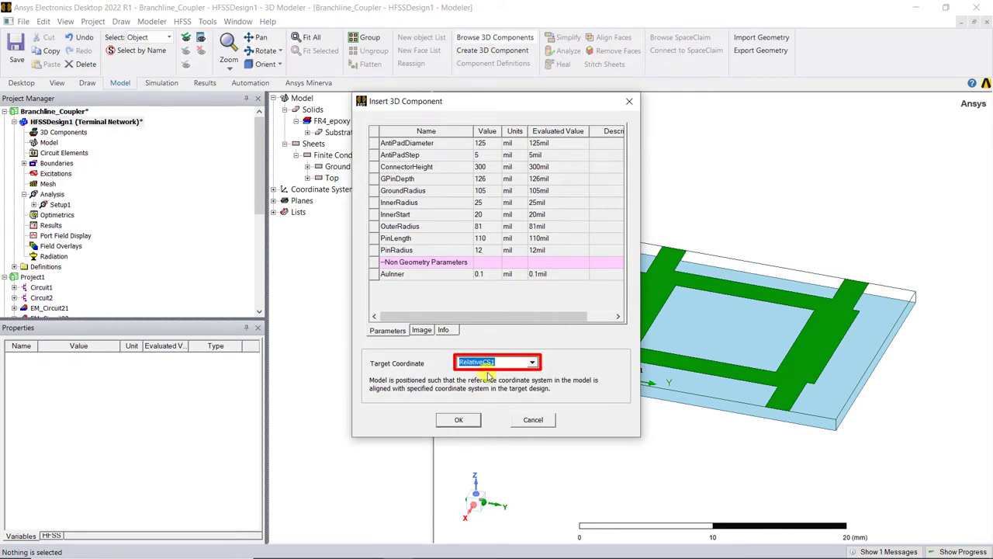
left_click(459, 421)
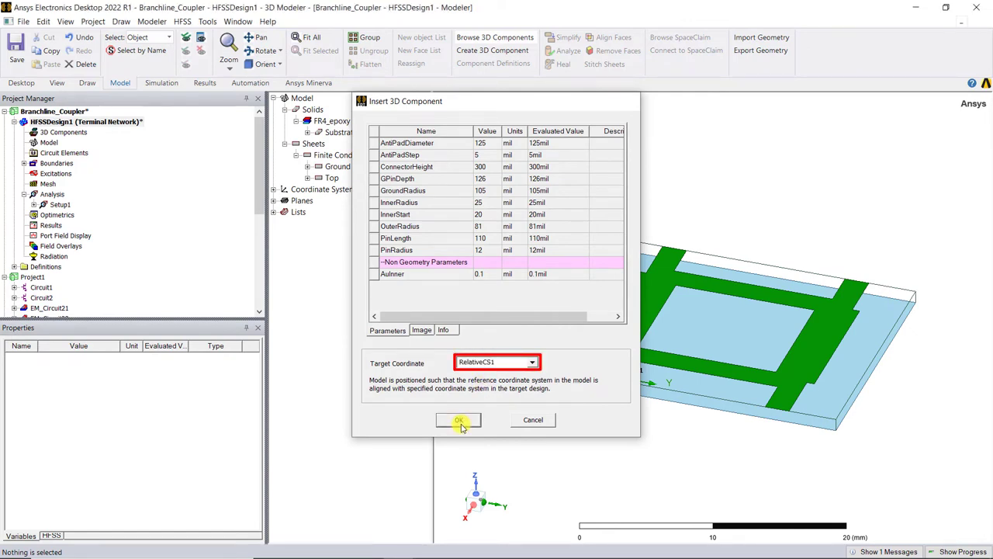
key("ctrl+d")
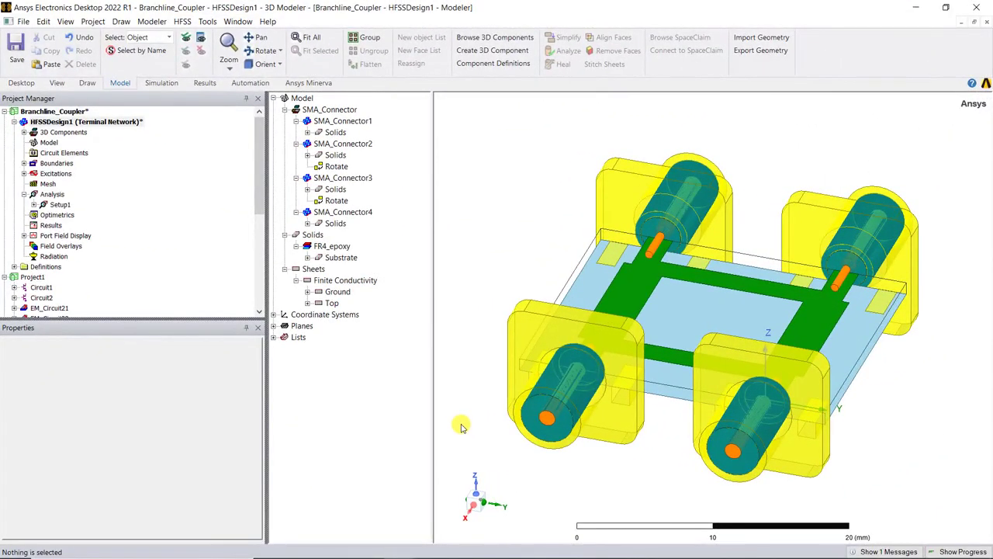
Create a region with individual percentage-offset padding of 25 in +Y, -Y and +Z, and 0 in +X, -X and -Z.
left_click(87, 82)
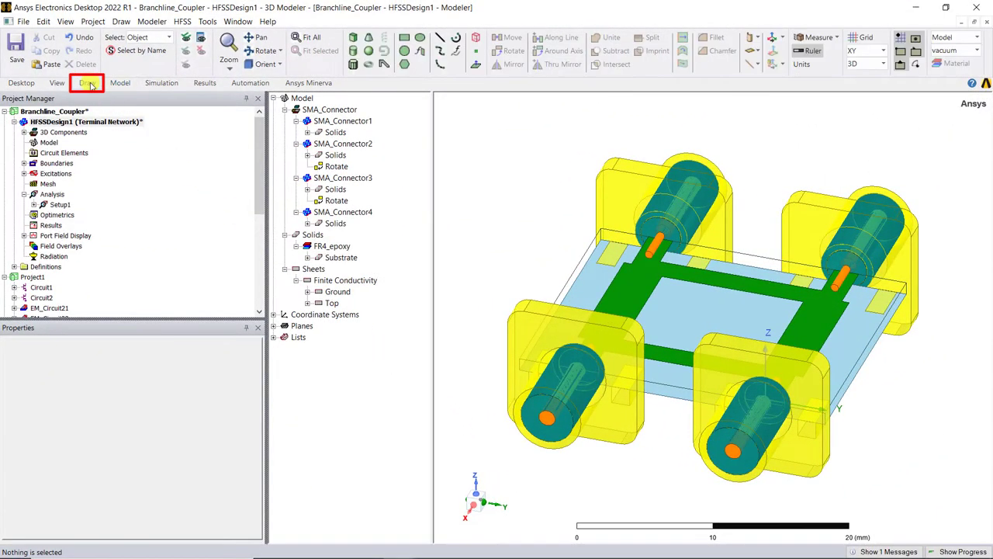
left_click(476, 38)
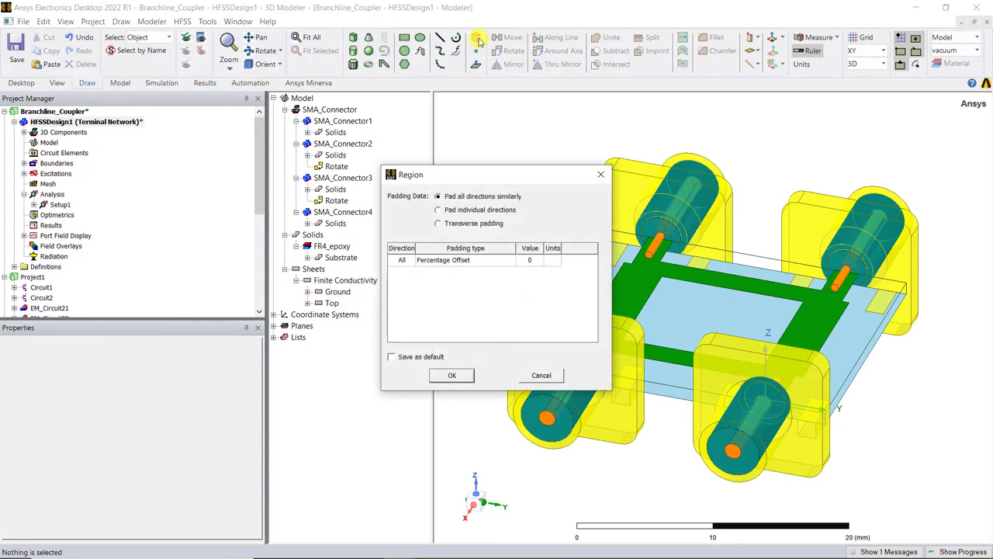
left_click(439, 210)
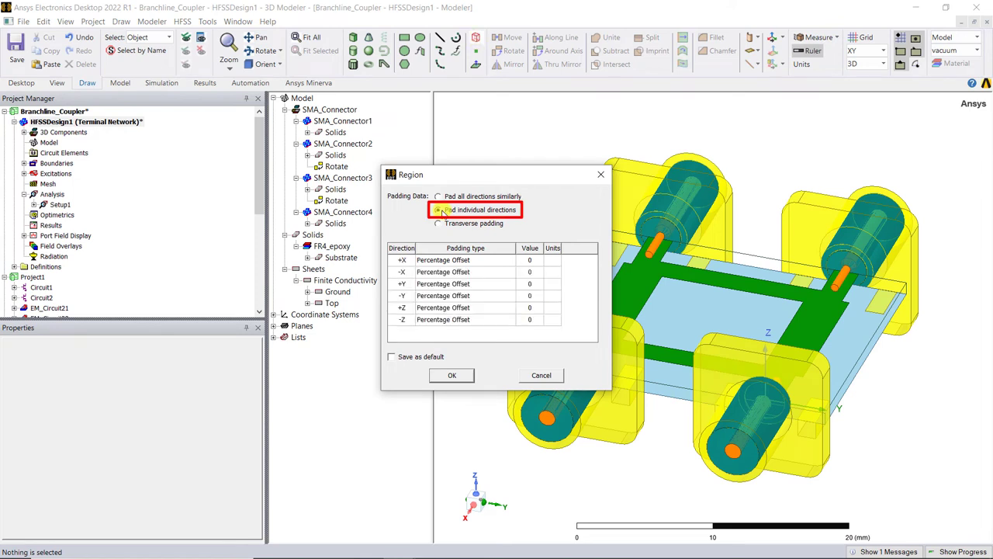
left_click(530, 284)
type("25")
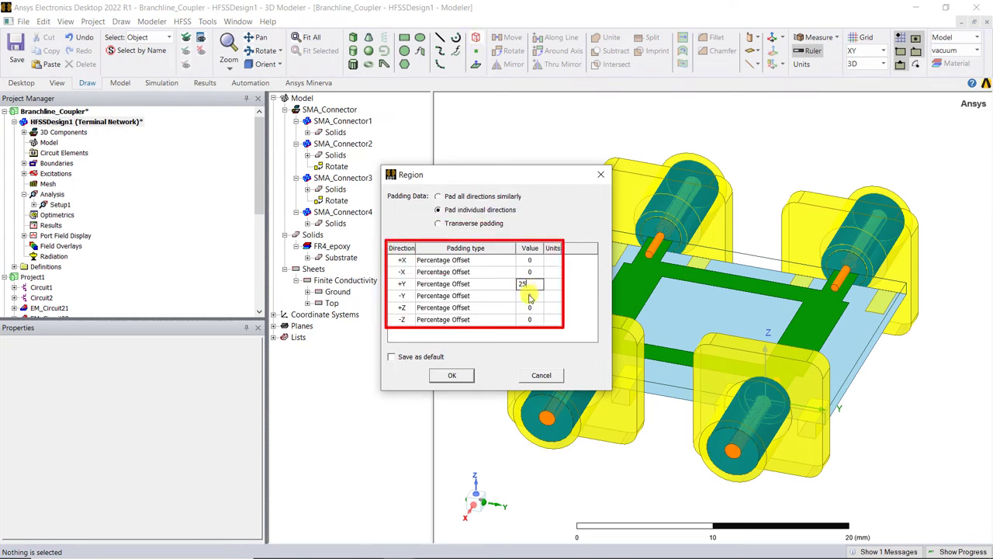
left_click(530, 295)
type("25")
left_click(530, 308)
type("25")
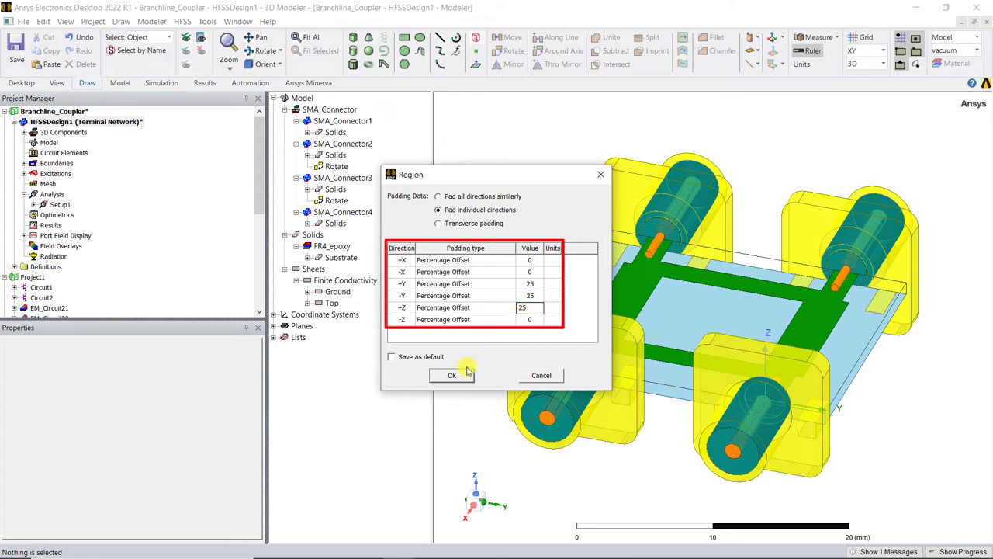
left_click(454, 375)
key("ctrl+d")
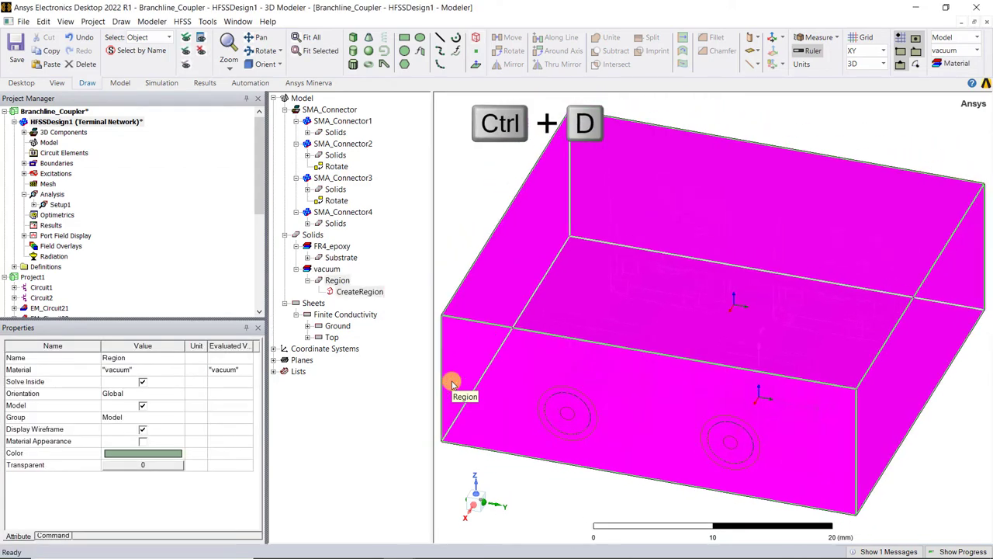
left_click(452, 381)
Validate HFSSDesign1 with its connectors and run the analysis of Setup1.
left_click(162, 82)
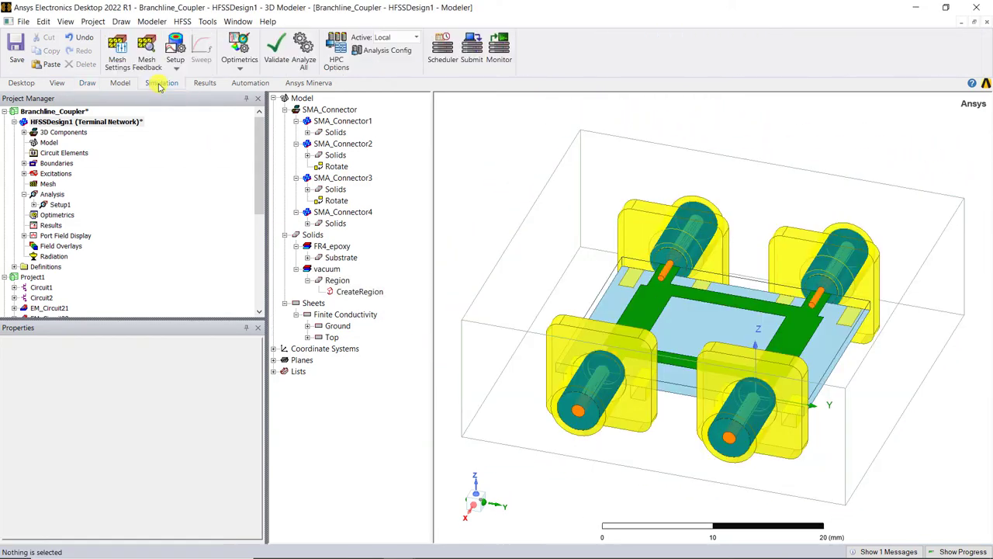
left_click(276, 51)
left_click(463, 338)
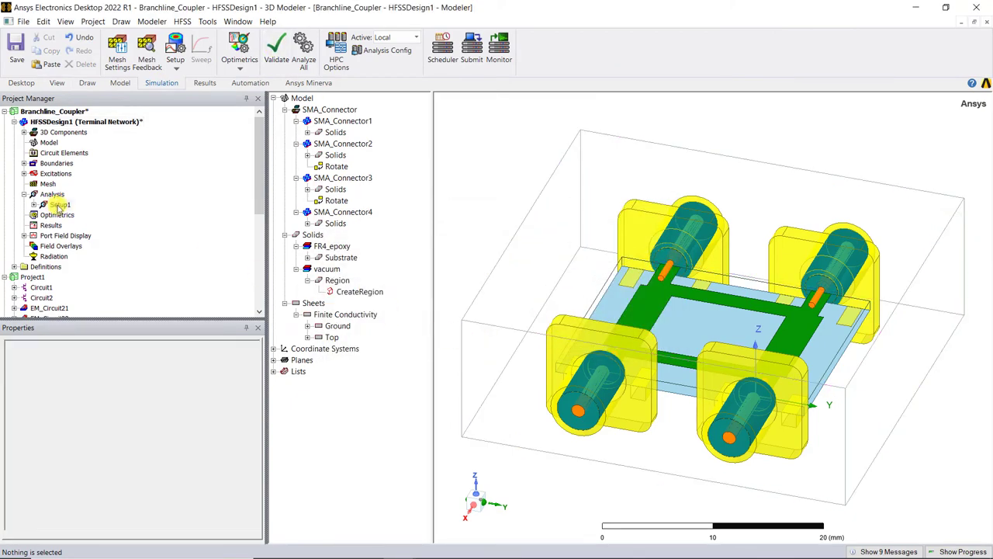
right_click(61, 205)
left_click(86, 318)
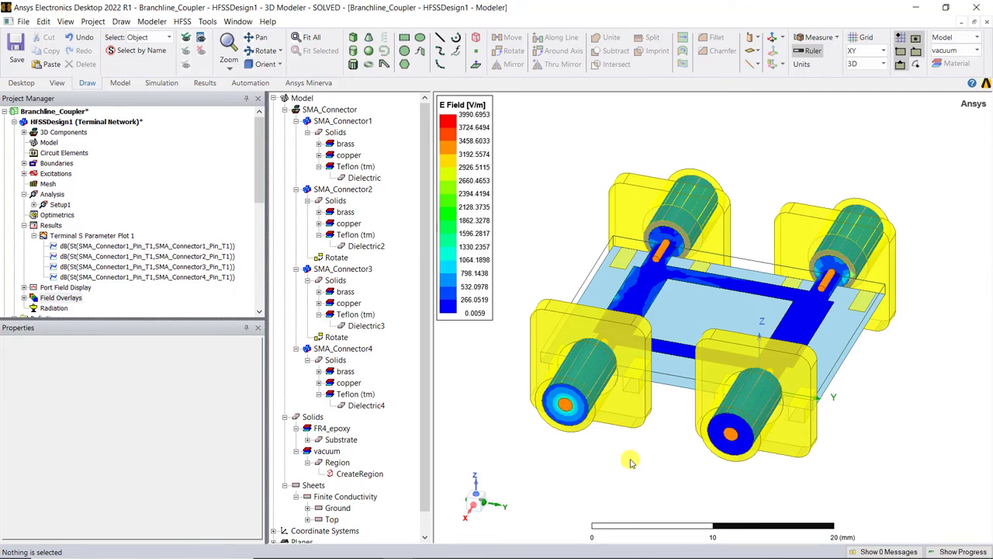
Animate the Mag_E1 field plot over Phase from 0deg to 170deg in 17 steps.
left_click(23, 297)
right_click(68, 310)
left_click(87, 383)
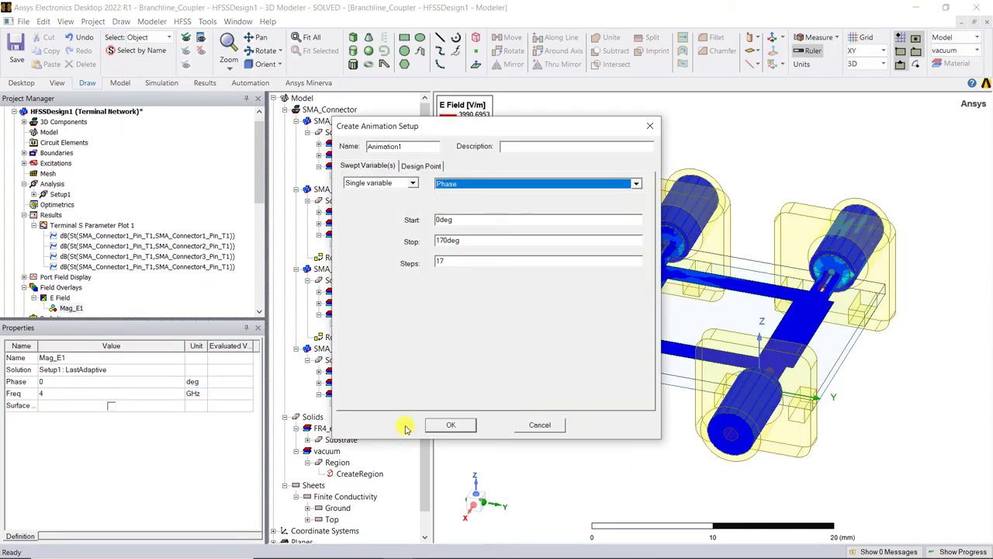
left_click(451, 425)
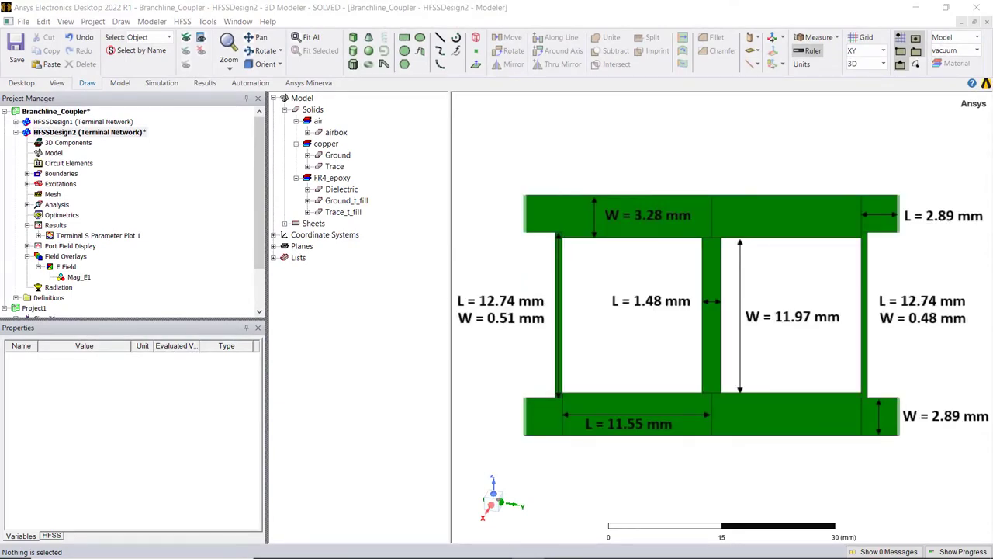
Display Terminal S Parameter Plot 1 of HFSSDesign2.
double_click(100, 235)
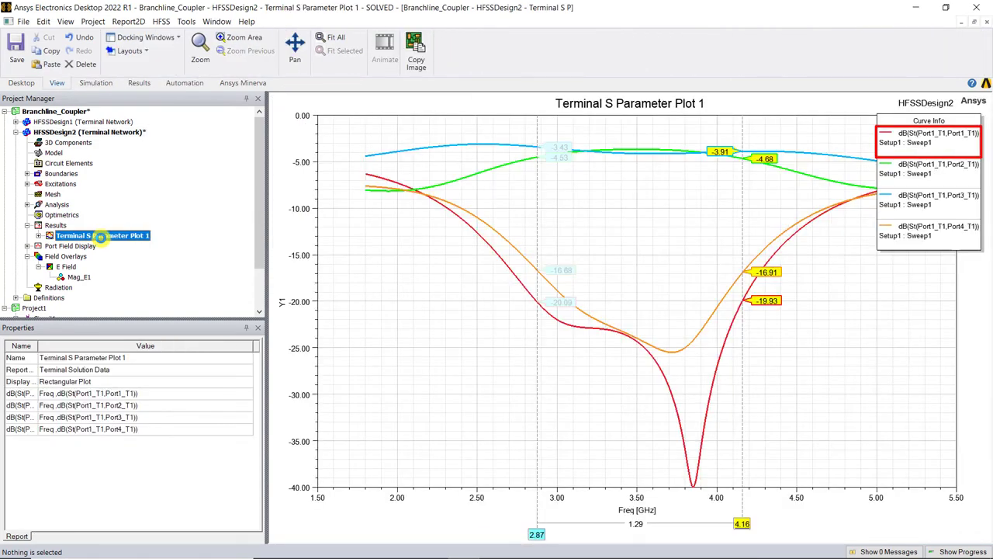